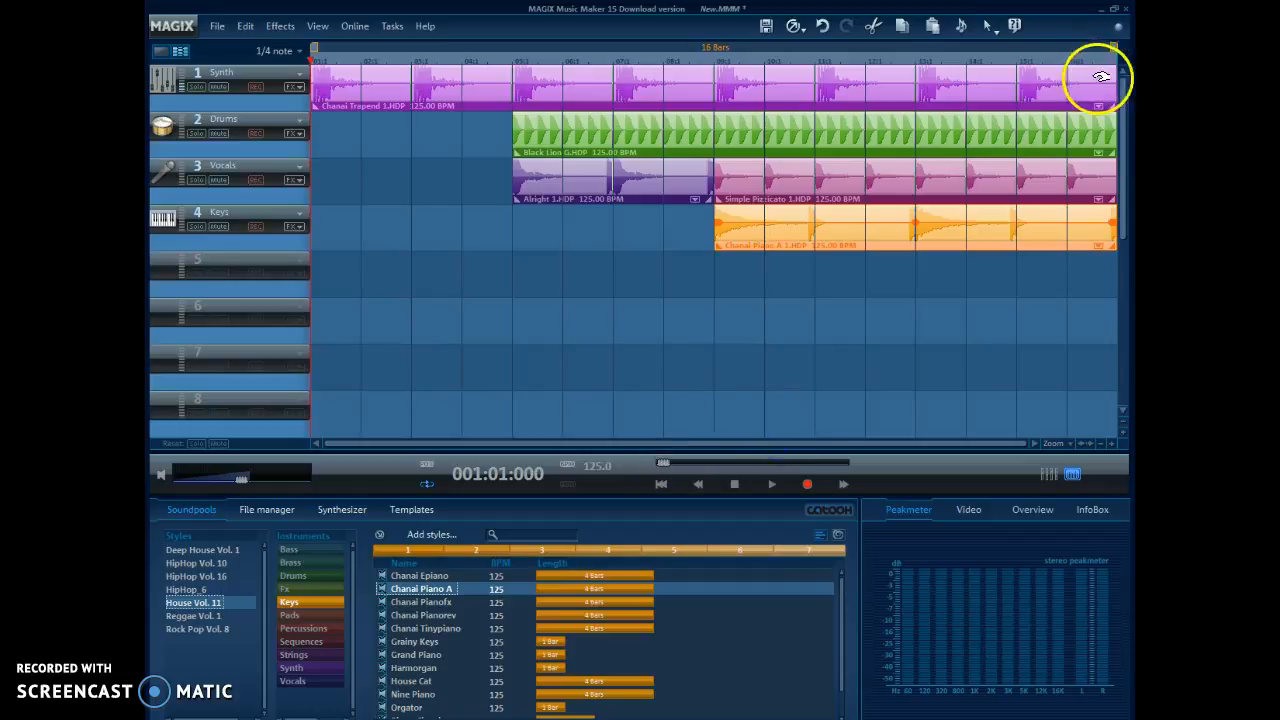
Step: Examine the arrangement at several horizontal zoom levels, zooming the timeline out and back in
left_click_drag(727, 444, 667, 444)
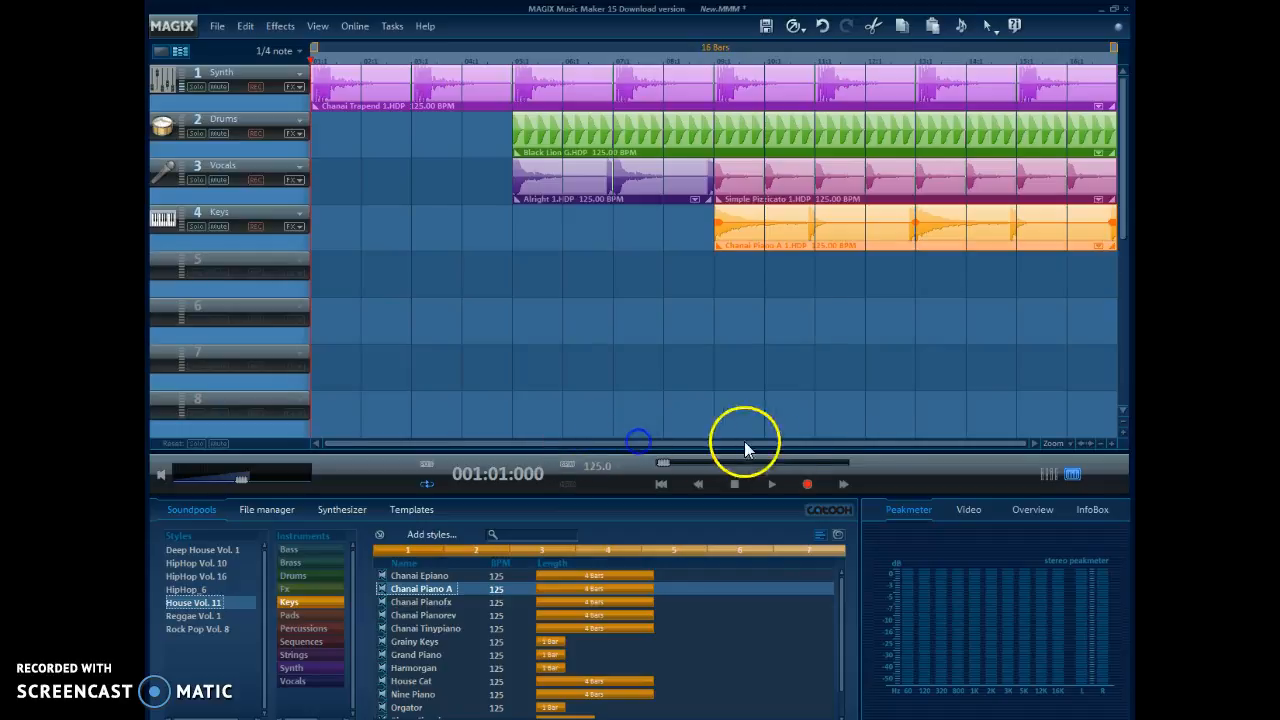
left_click(986, 443)
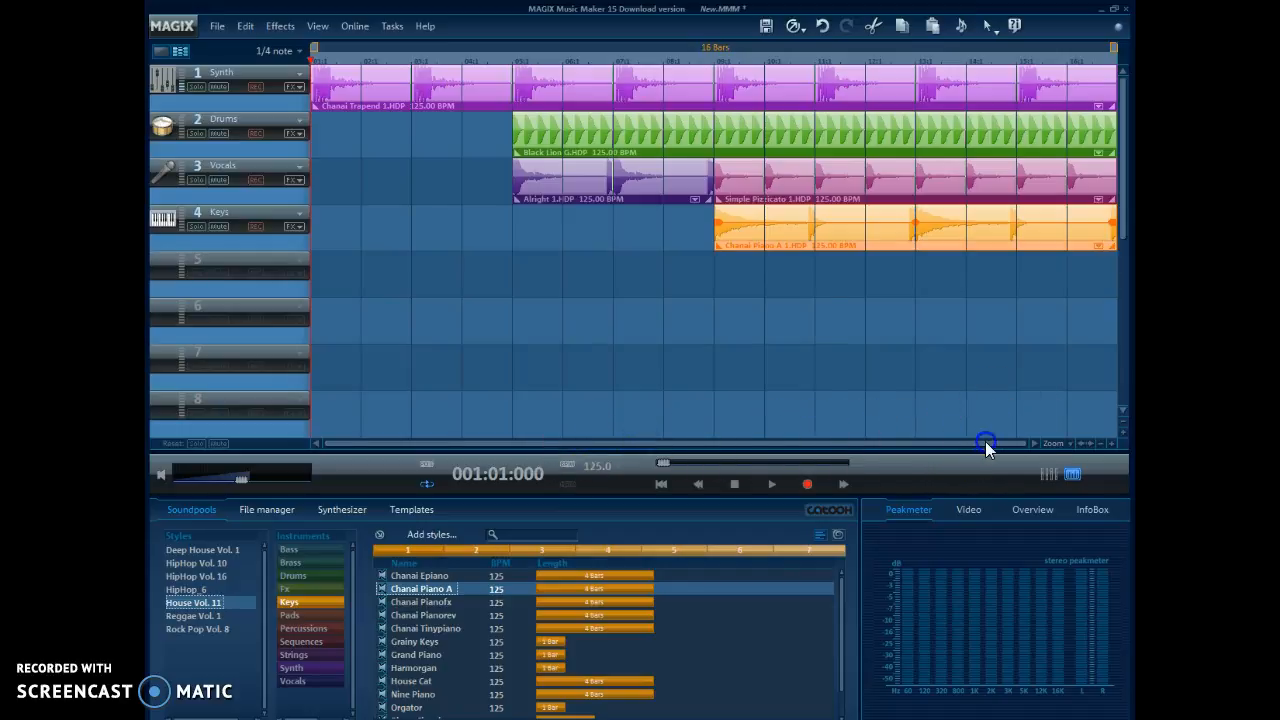
left_click(1099, 444)
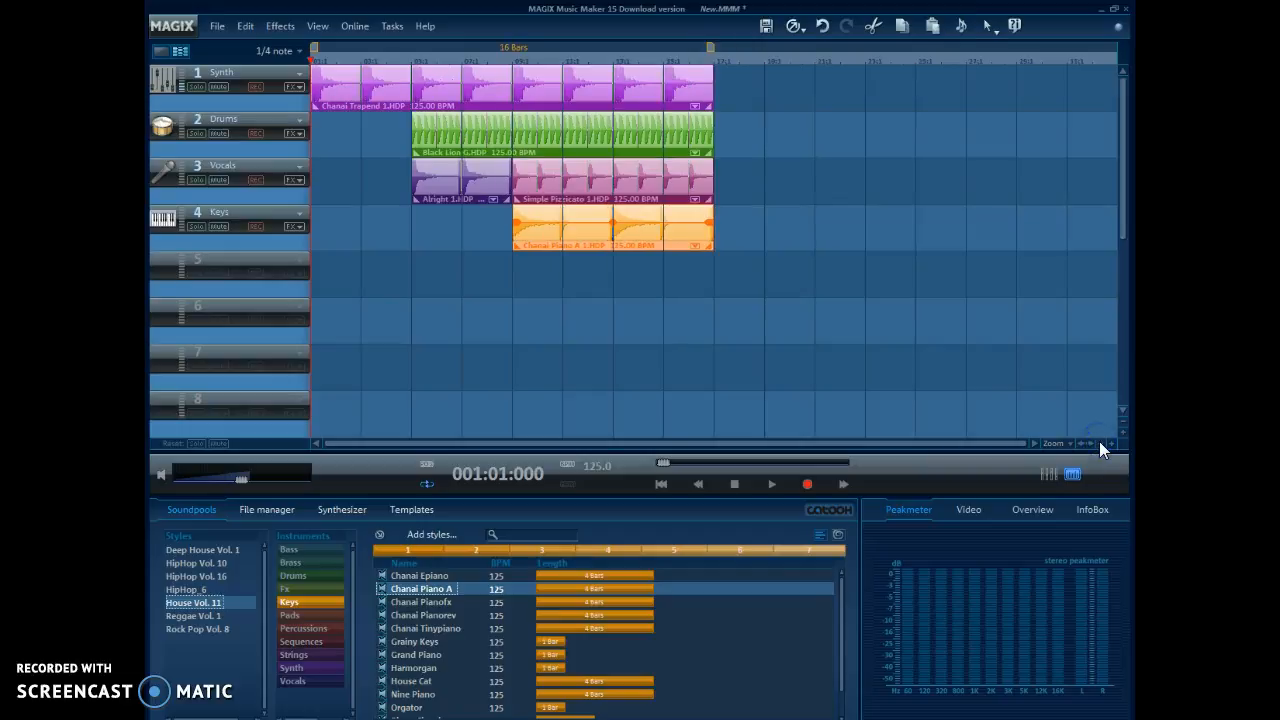
left_click(1110, 443)
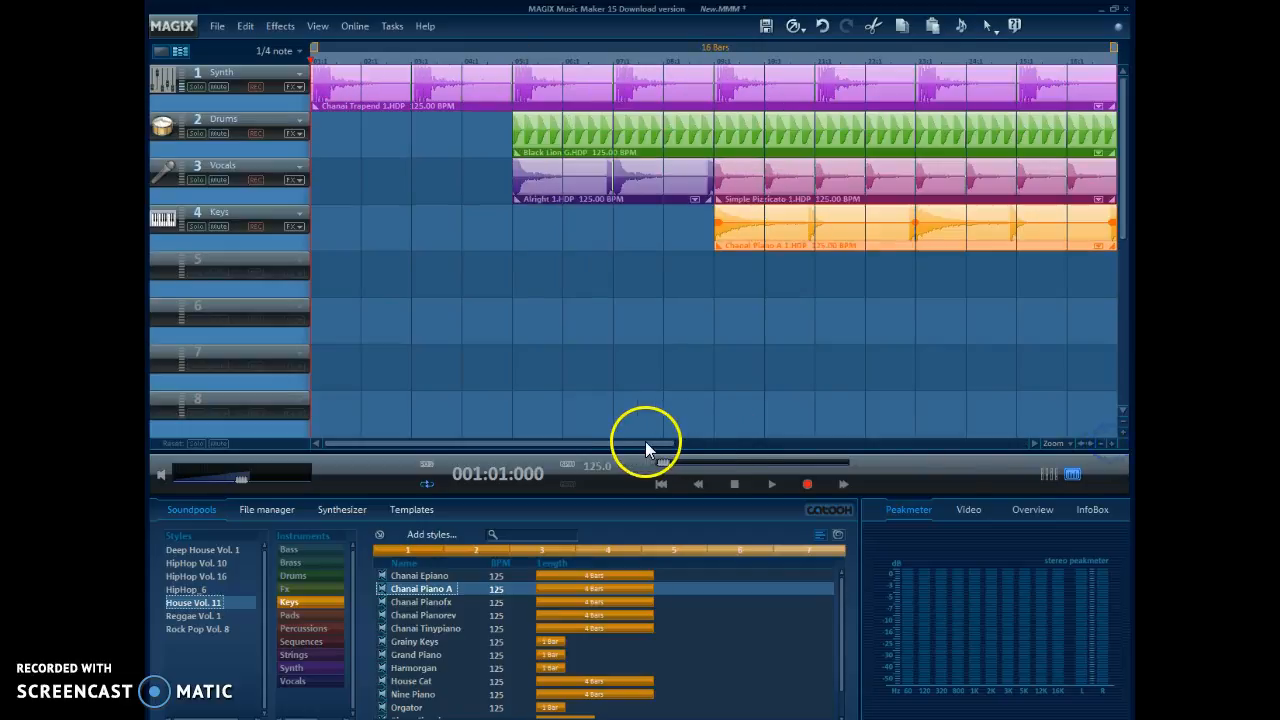
left_click_drag(680, 447, 552, 444)
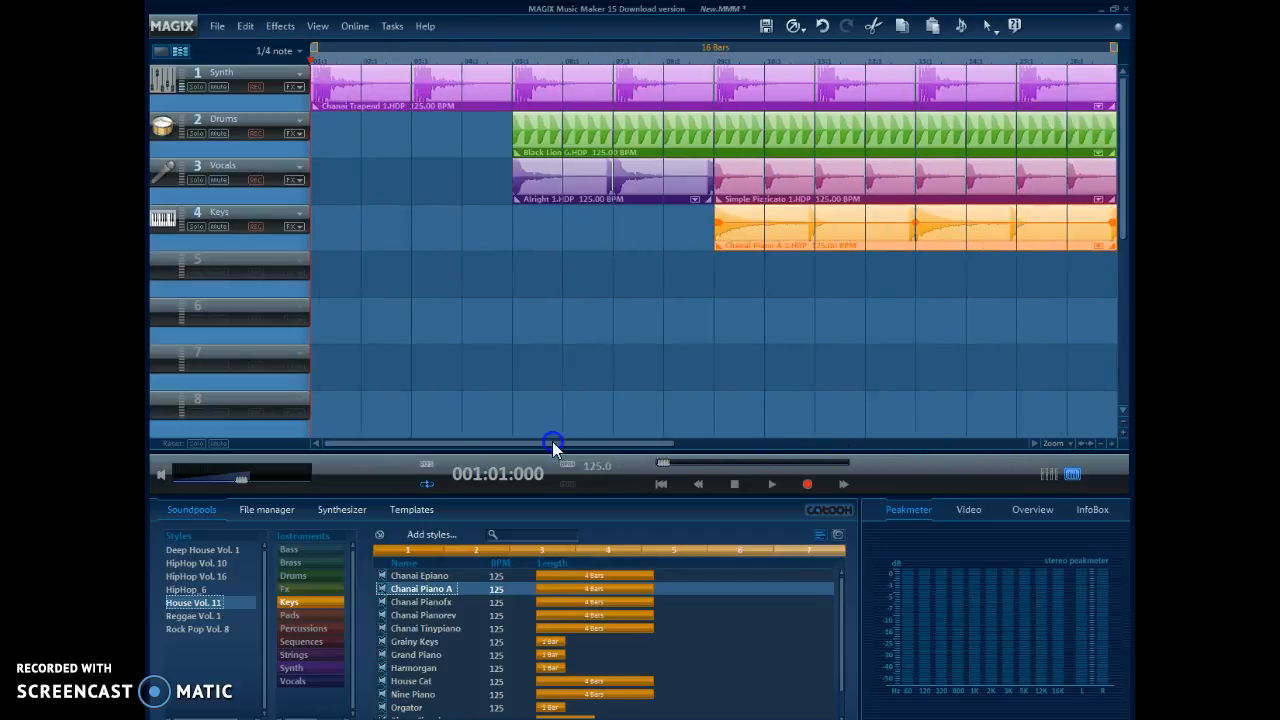
left_click(1098, 443)
left_click(1111, 443)
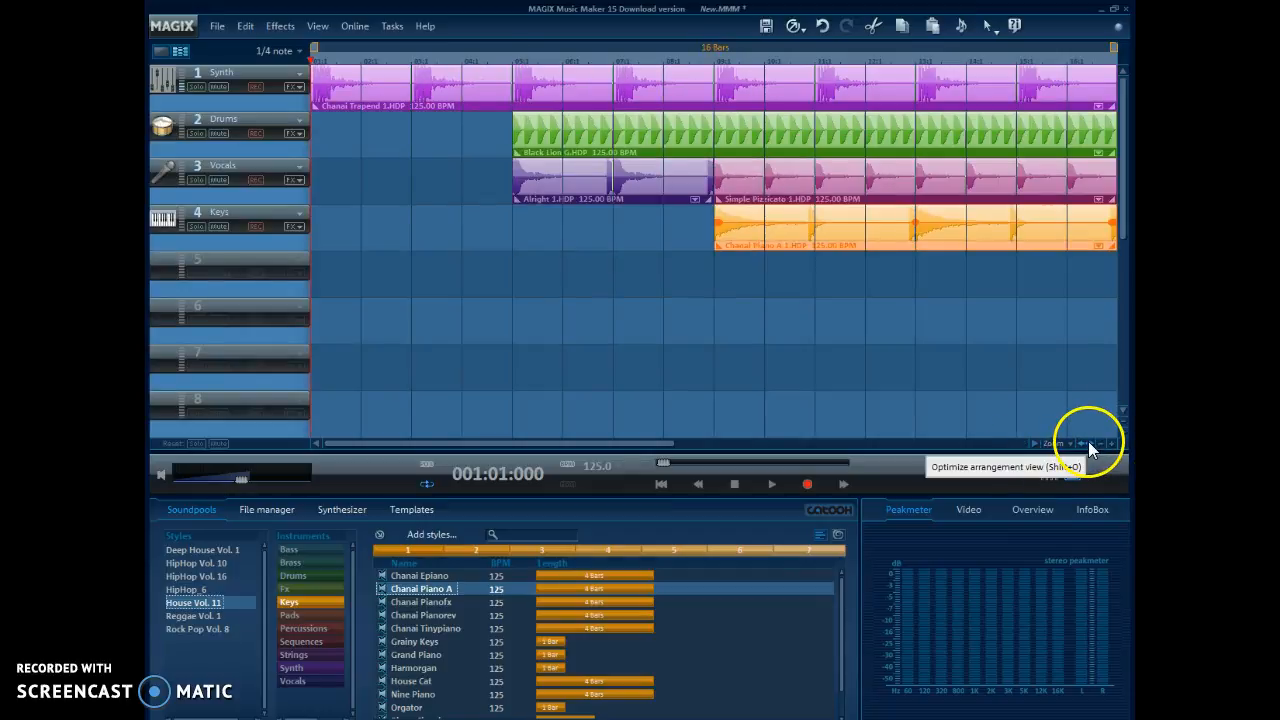
left_click(1099, 443)
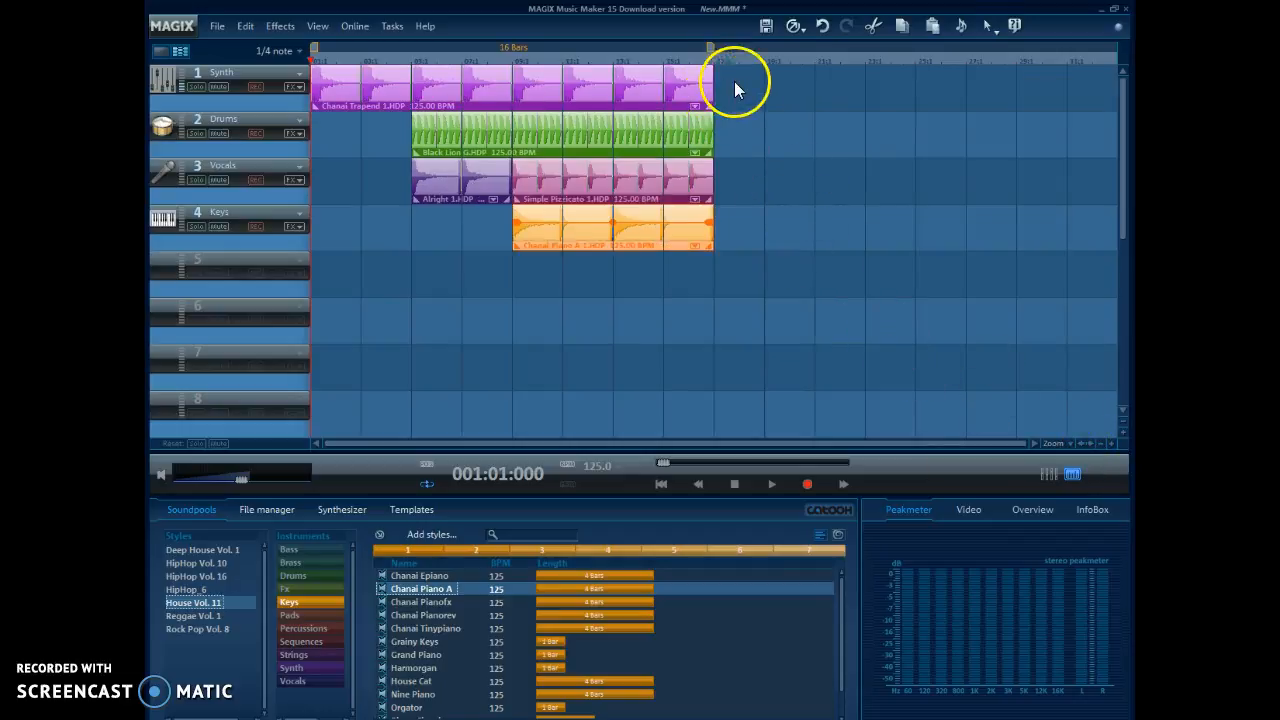
left_click(1079, 442)
left_click(1100, 443)
left_click(1110, 443)
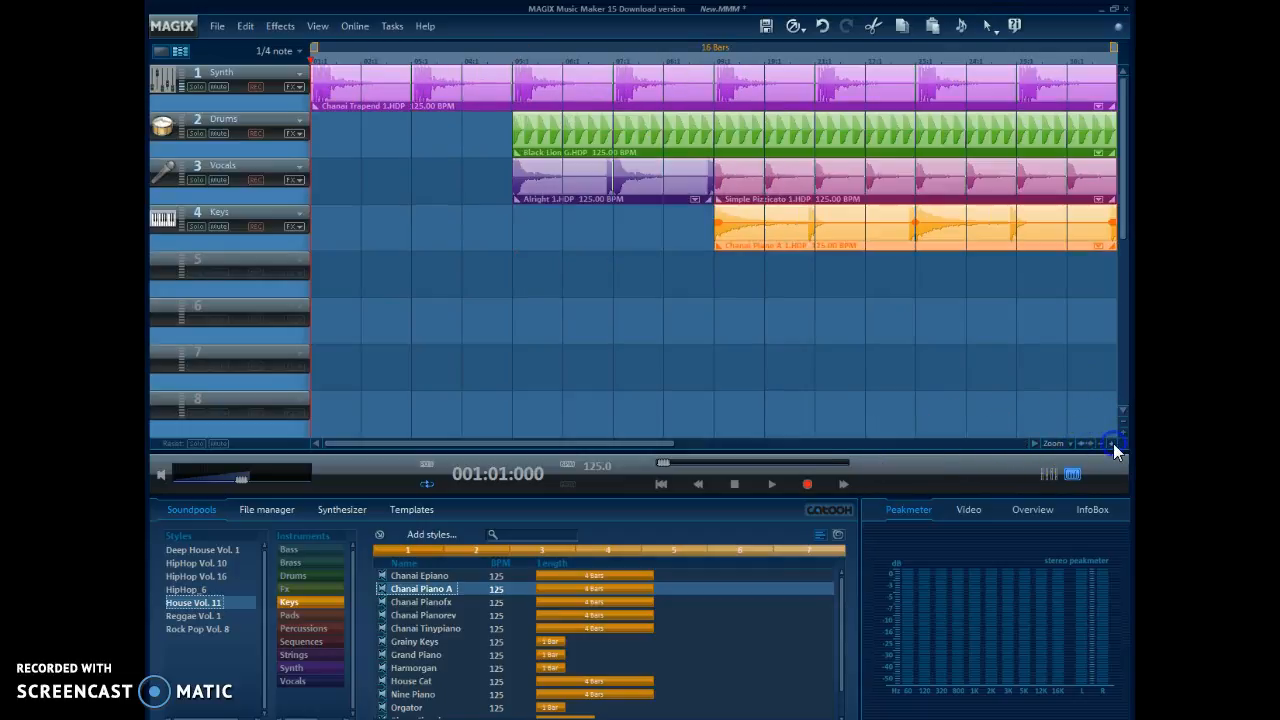
Step: Examine the clips along the timeline at closer and wider zoom levels, finishing with the whole arrangement fitted in view
left_click_drag(648, 439, 777, 442)
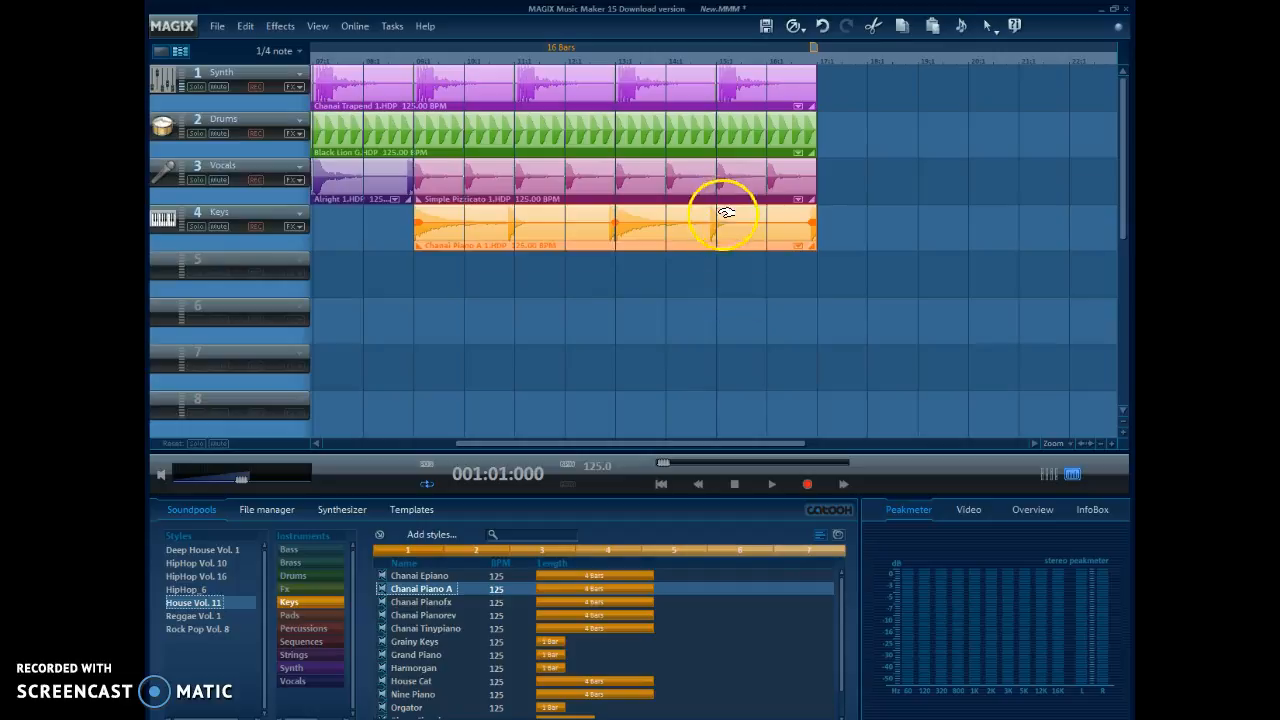
left_click(1099, 441)
left_click(1112, 441)
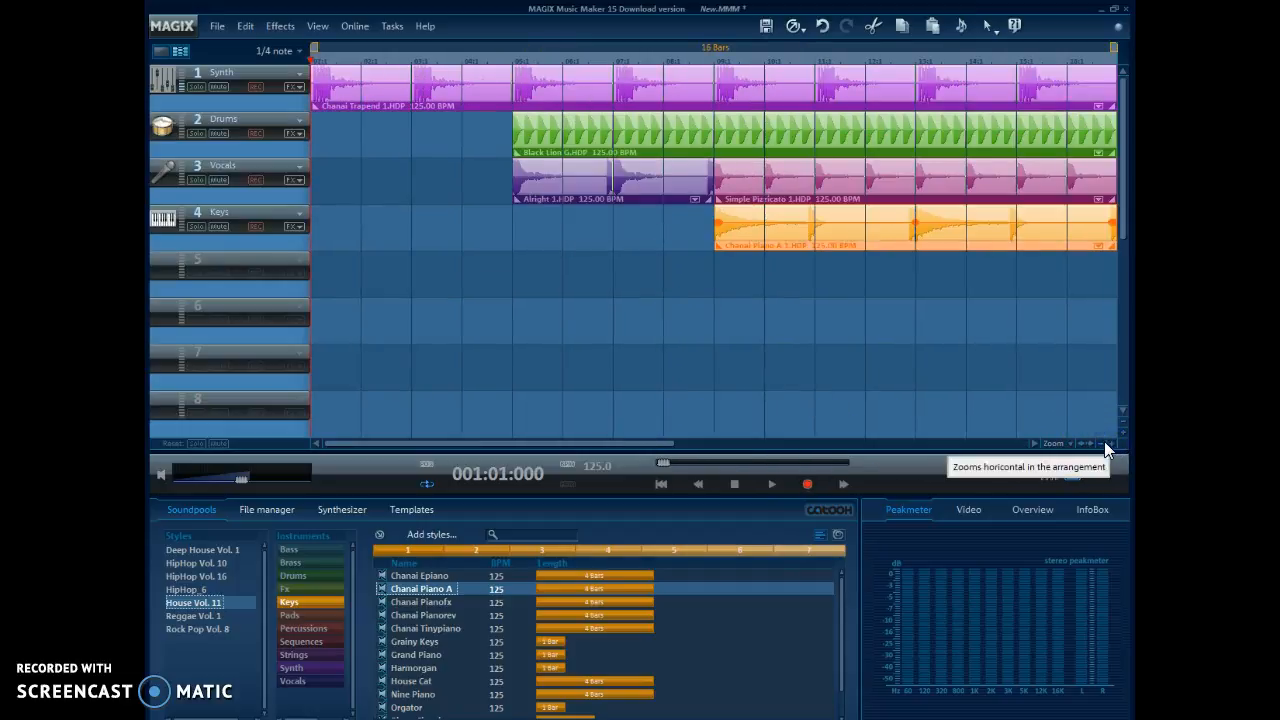
left_click(1099, 441)
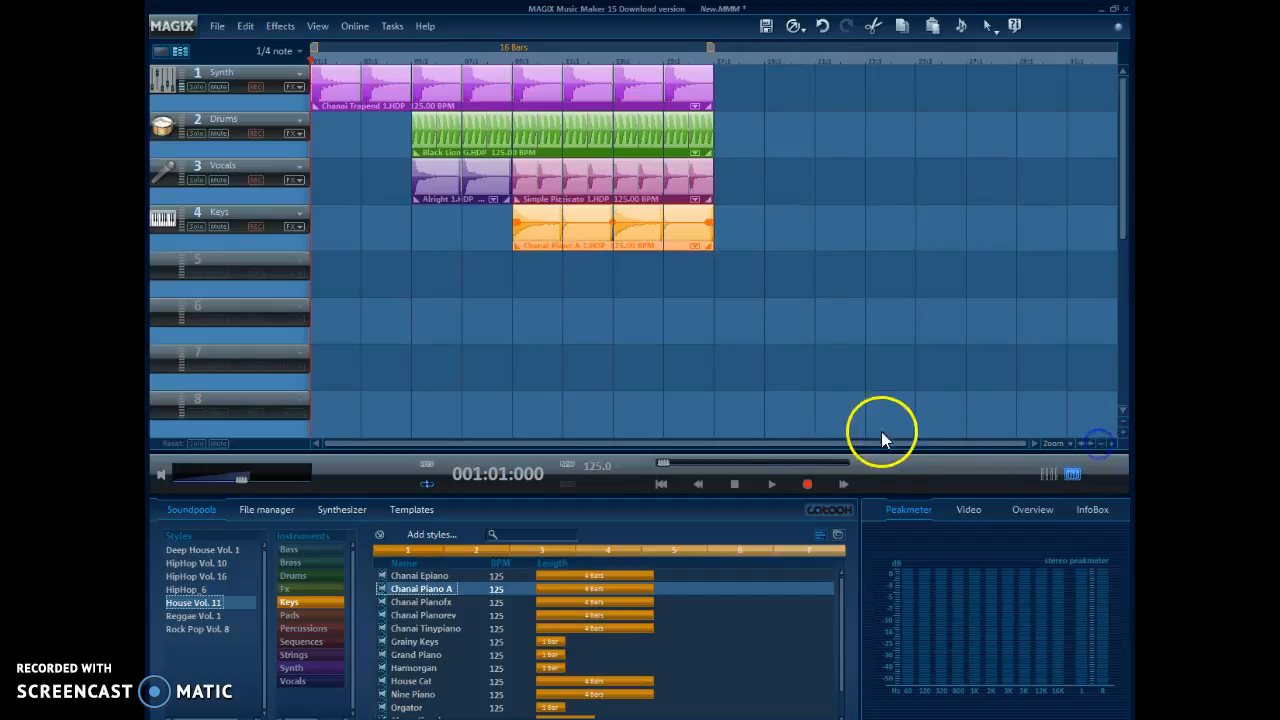
left_click(1099, 443)
left_click(1081, 443)
left_click(1100, 443)
left_click(1112, 443)
left_click_drag(653, 444, 796, 447)
left_click(817, 442)
left_click_drag(815, 443, 735, 444)
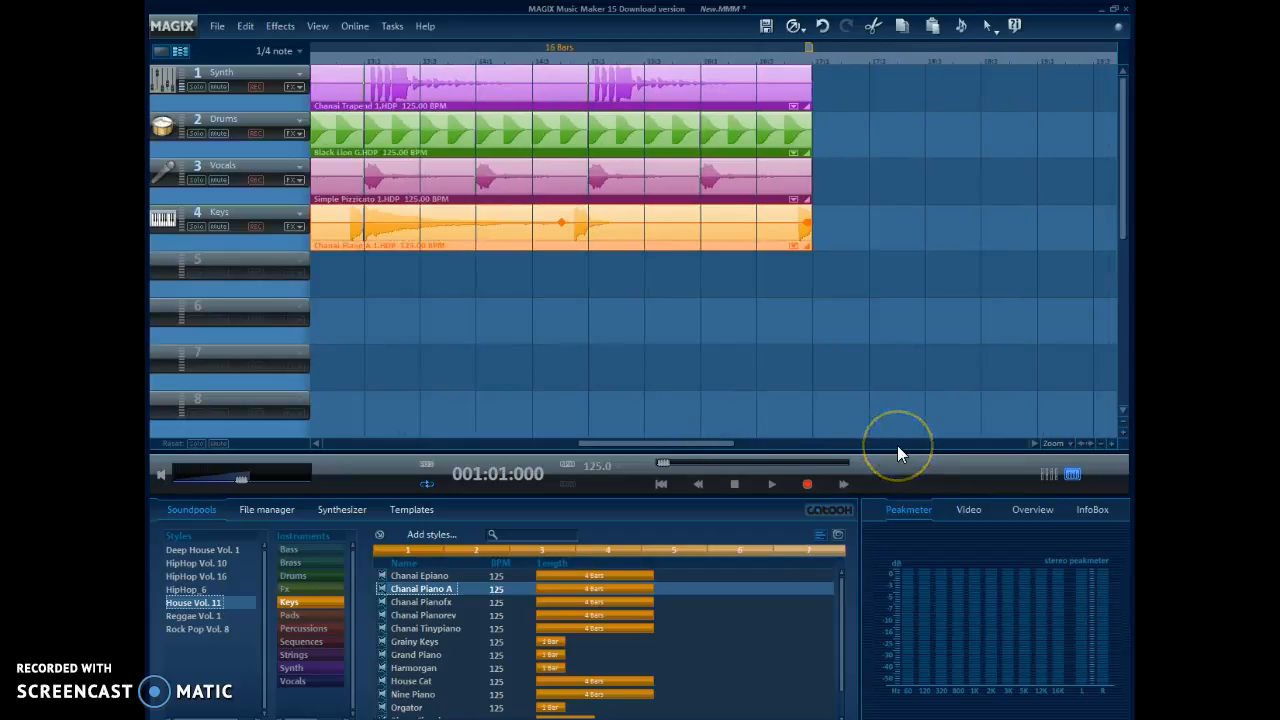
left_click_drag(705, 445, 531, 443)
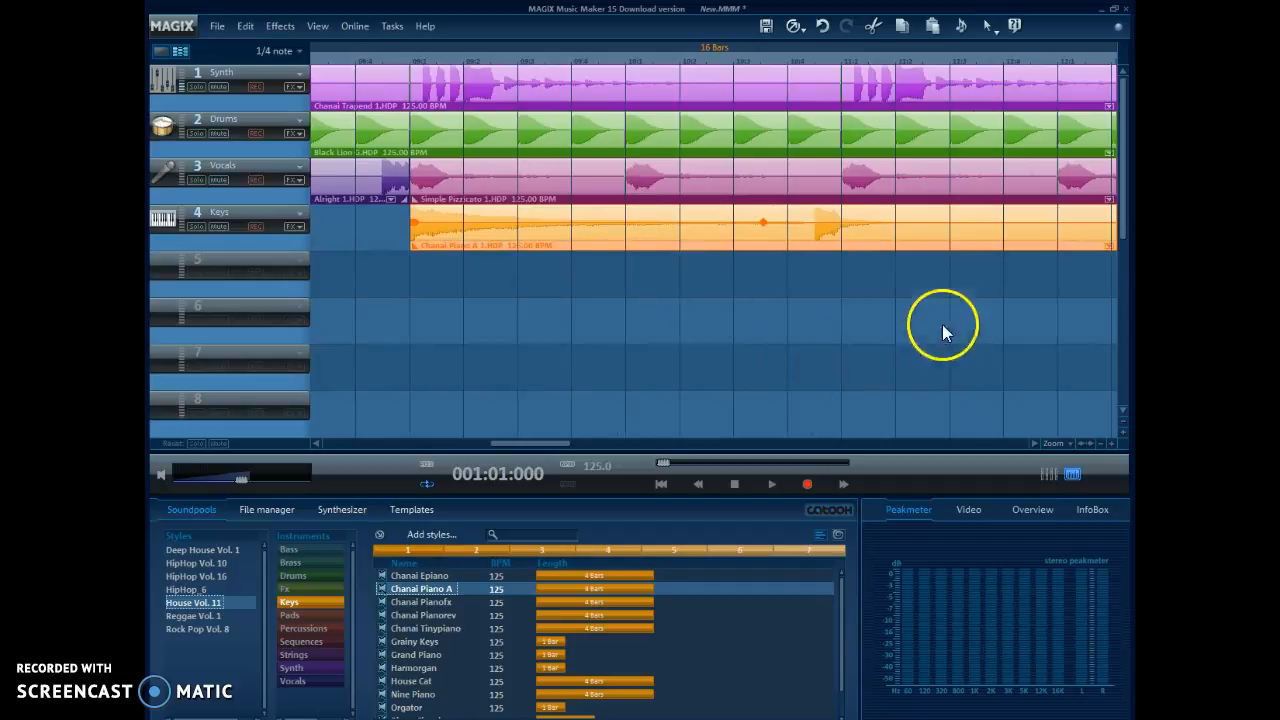
left_click(1087, 442)
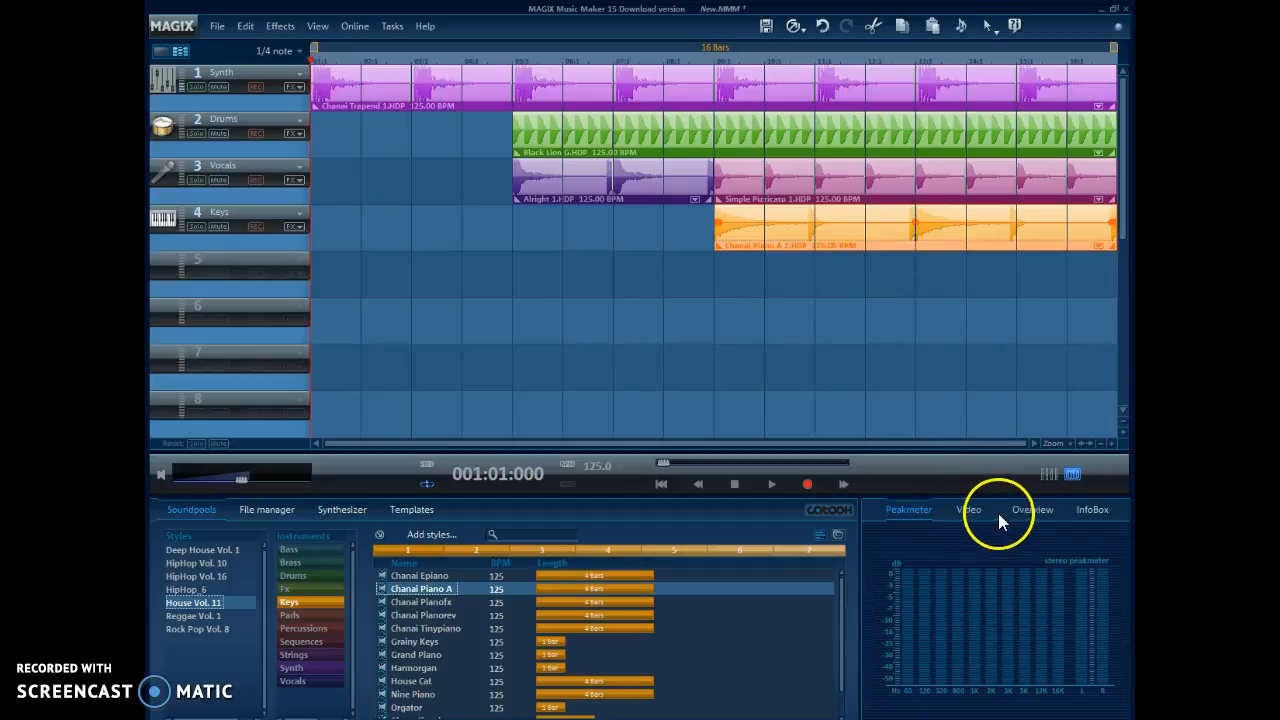
Step: Inspect the project overview, the lower empty tracks, and the info, video and peak meter displays, ending on the overview
left_click(1031, 510)
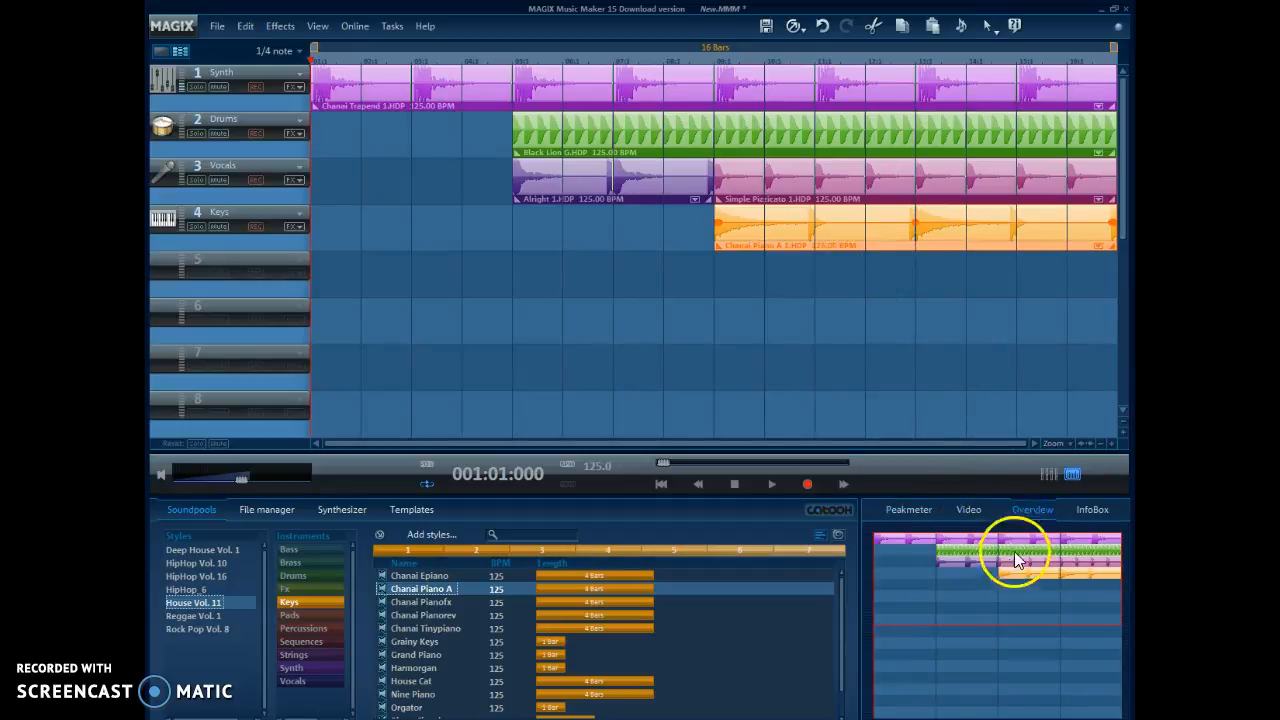
left_click_drag(1123, 214, 1124, 373)
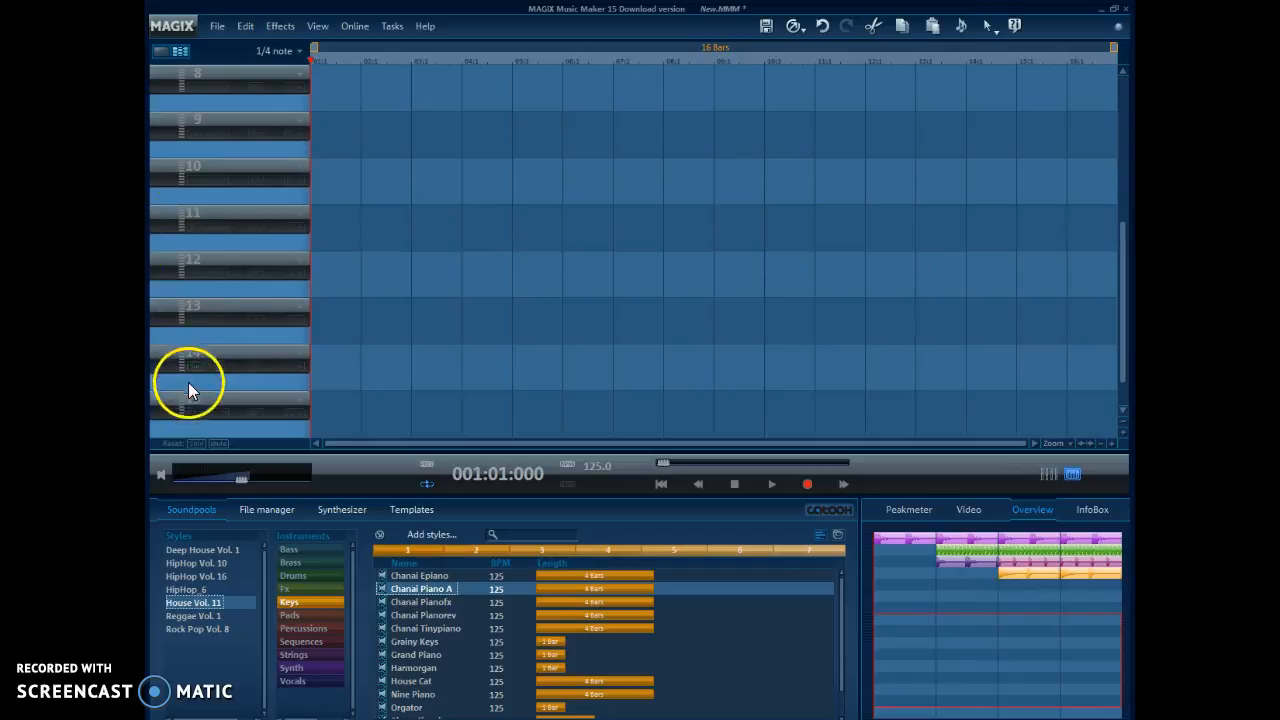
left_click_drag(1120, 332, 1102, 140)
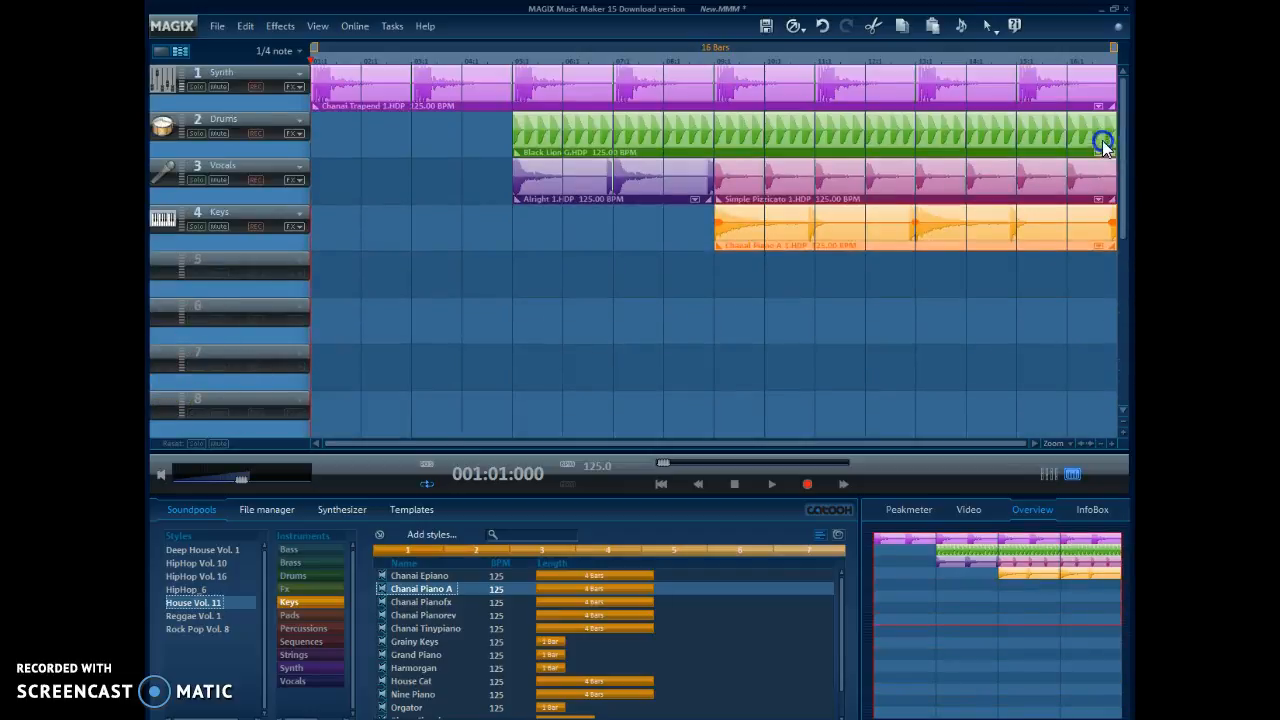
left_click(1088, 510)
left_click(968, 510)
left_click(912, 510)
left_click(1028, 514)
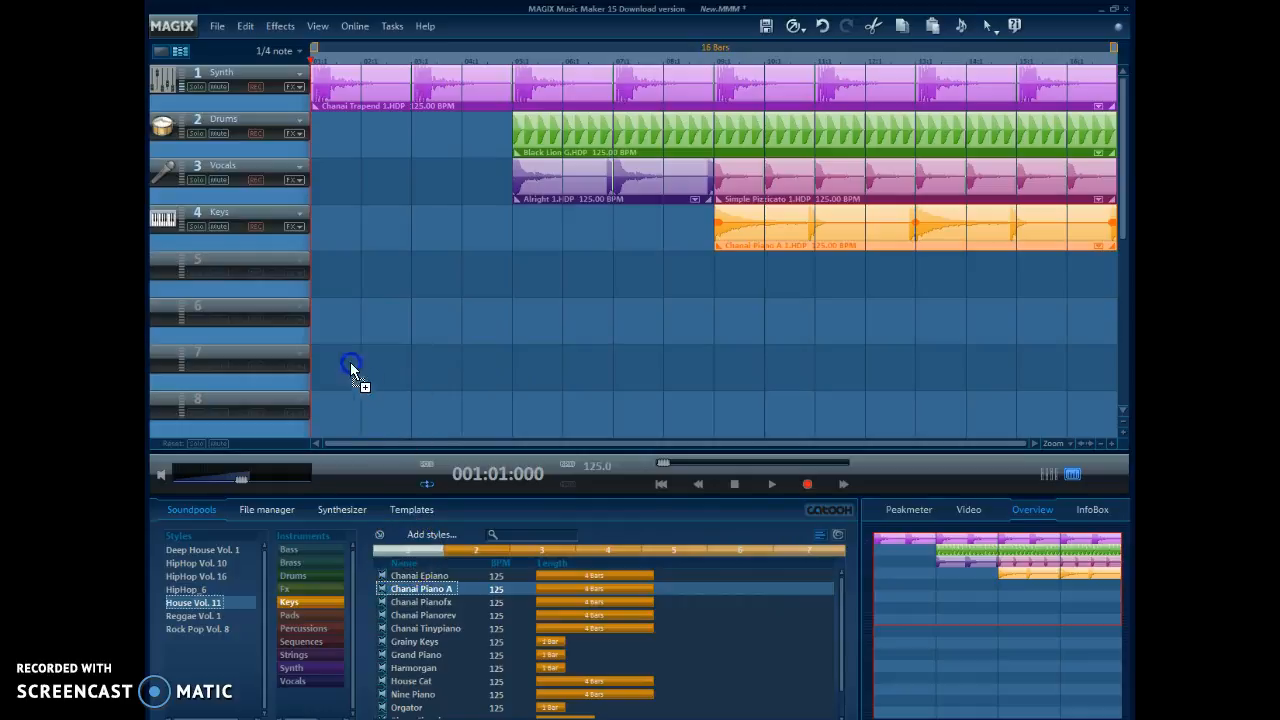
Step: Place Chanai Piano A loops on track 6 at bars 1, 5, 9 and 13, using pitches 1, 4, 5 and 4
left_click_drag(320, 317, 320, 315)
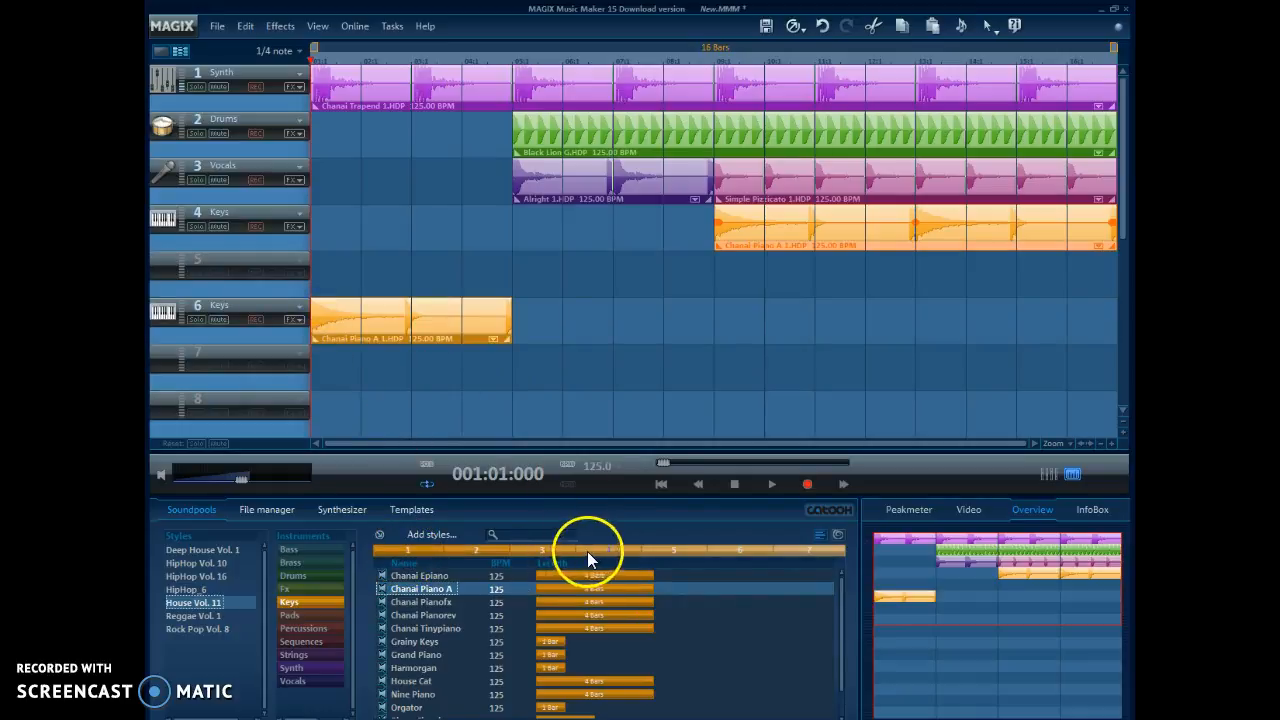
left_click_drag(520, 344, 514, 310)
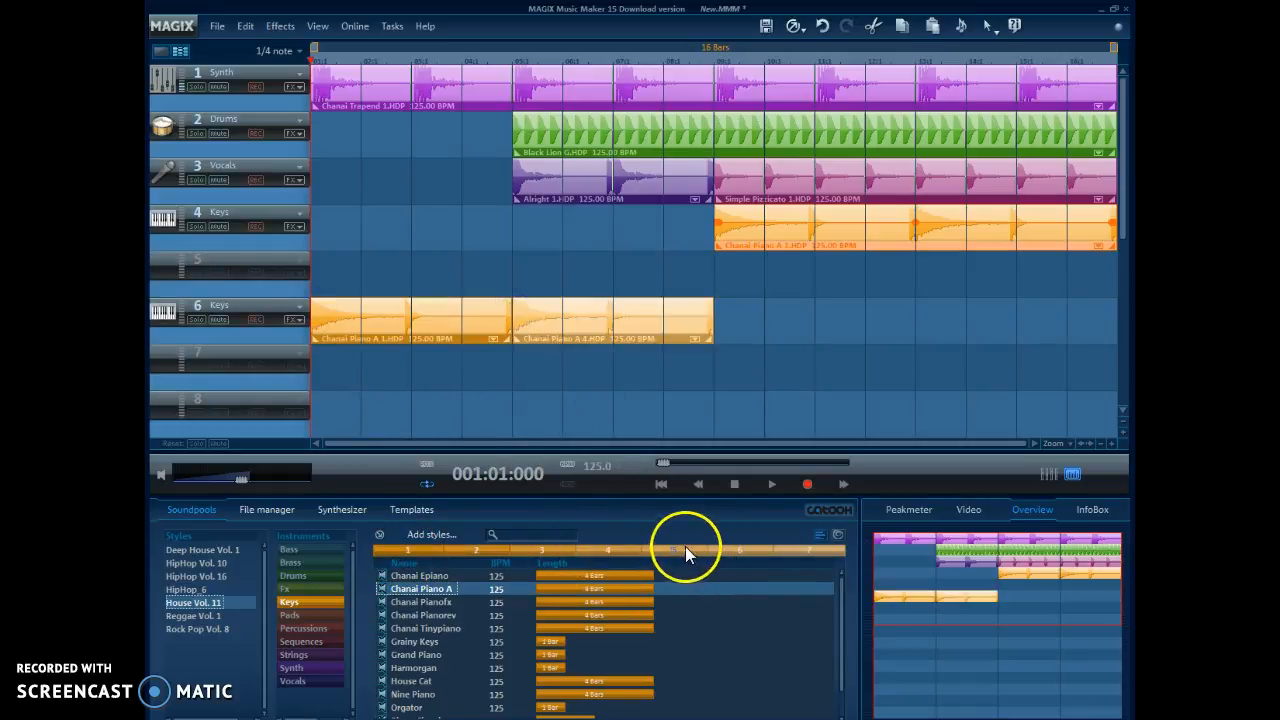
left_click_drag(714, 313, 714, 309)
left_click_drag(598, 550, 920, 302)
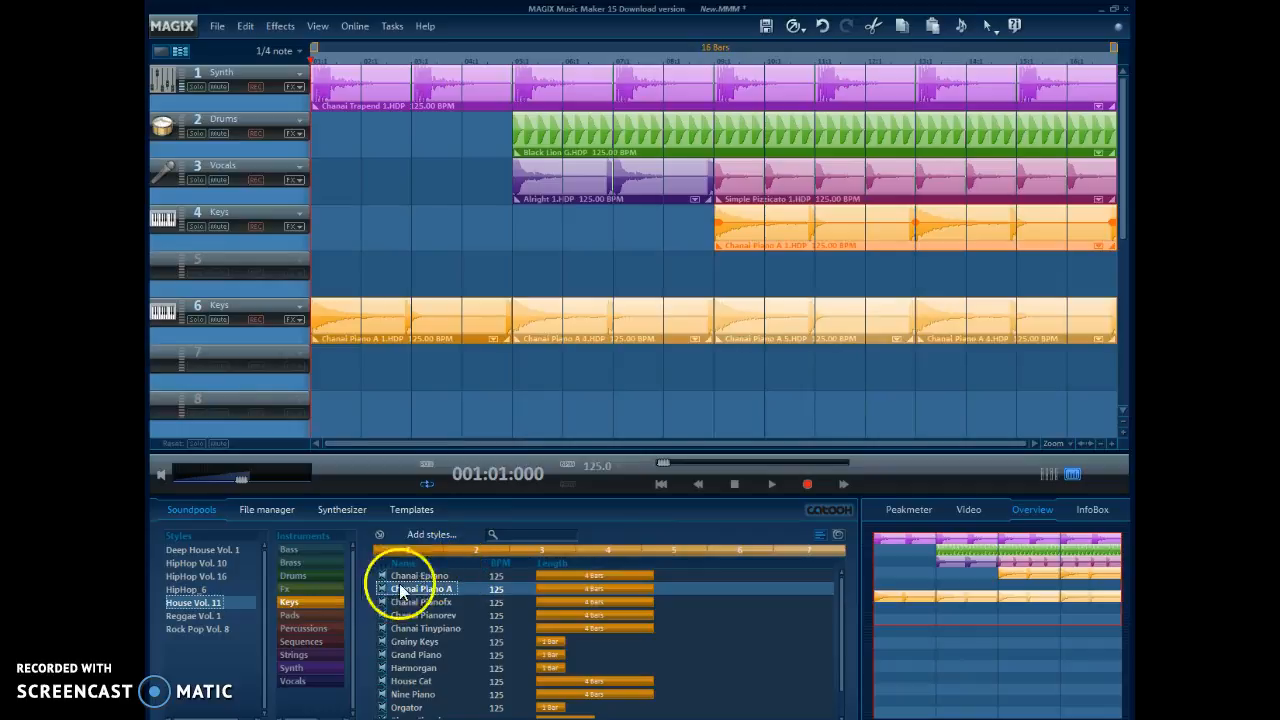
Step: Preview the Chinatek and Pad Drifter loops in the House Vol. 11 Pads category, leaving Pad Drifter selected with playback stopped
left_click(305, 615)
left_click(394, 590)
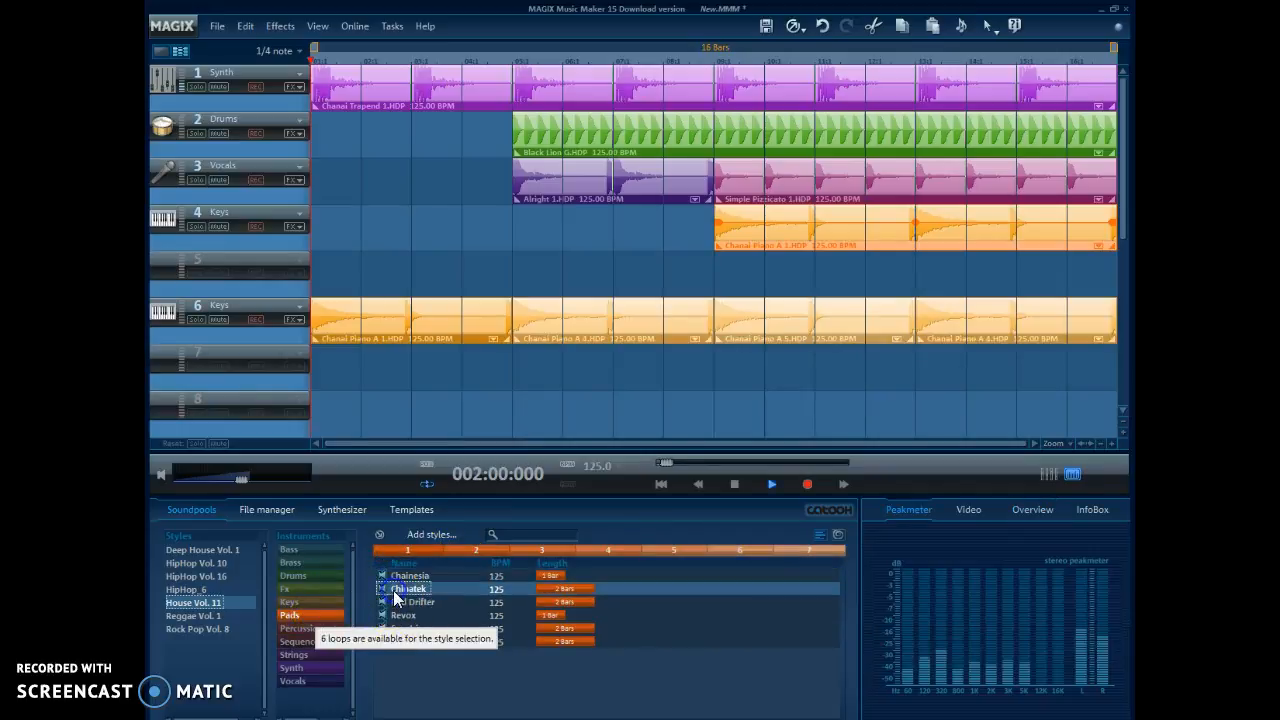
left_click(484, 590)
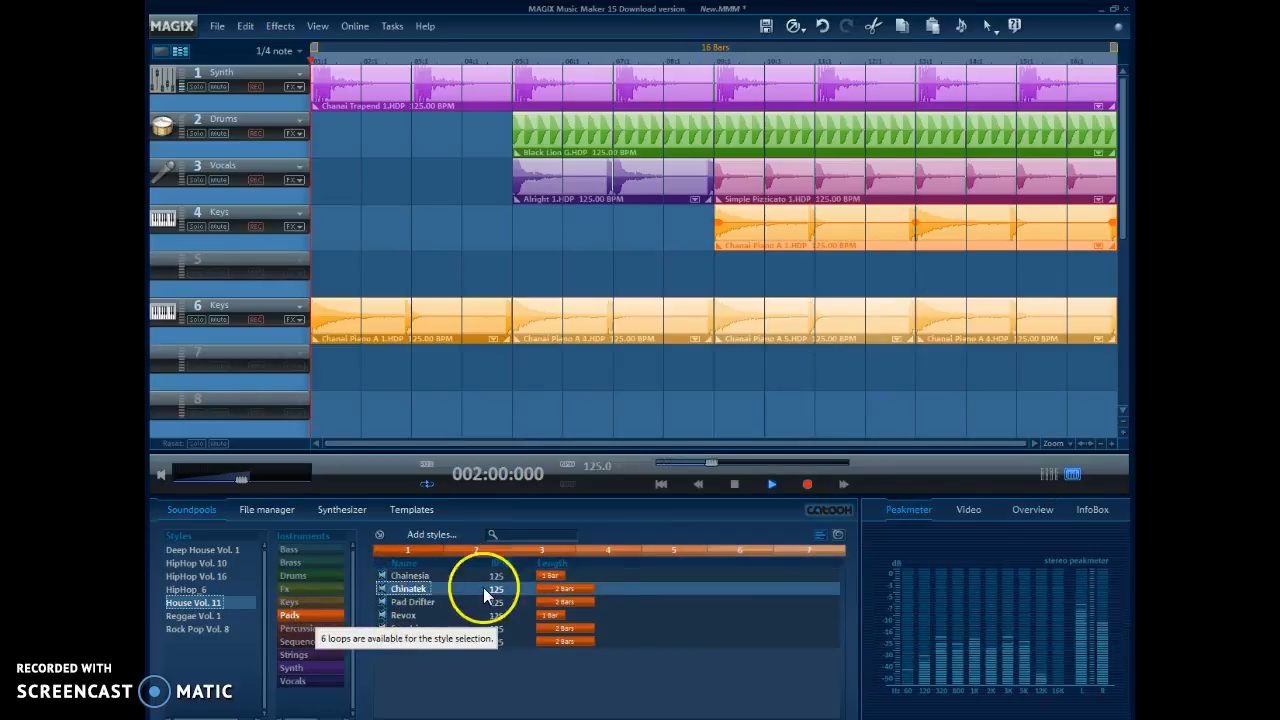
left_click(406, 601)
left_click(733, 486)
left_click(424, 568)
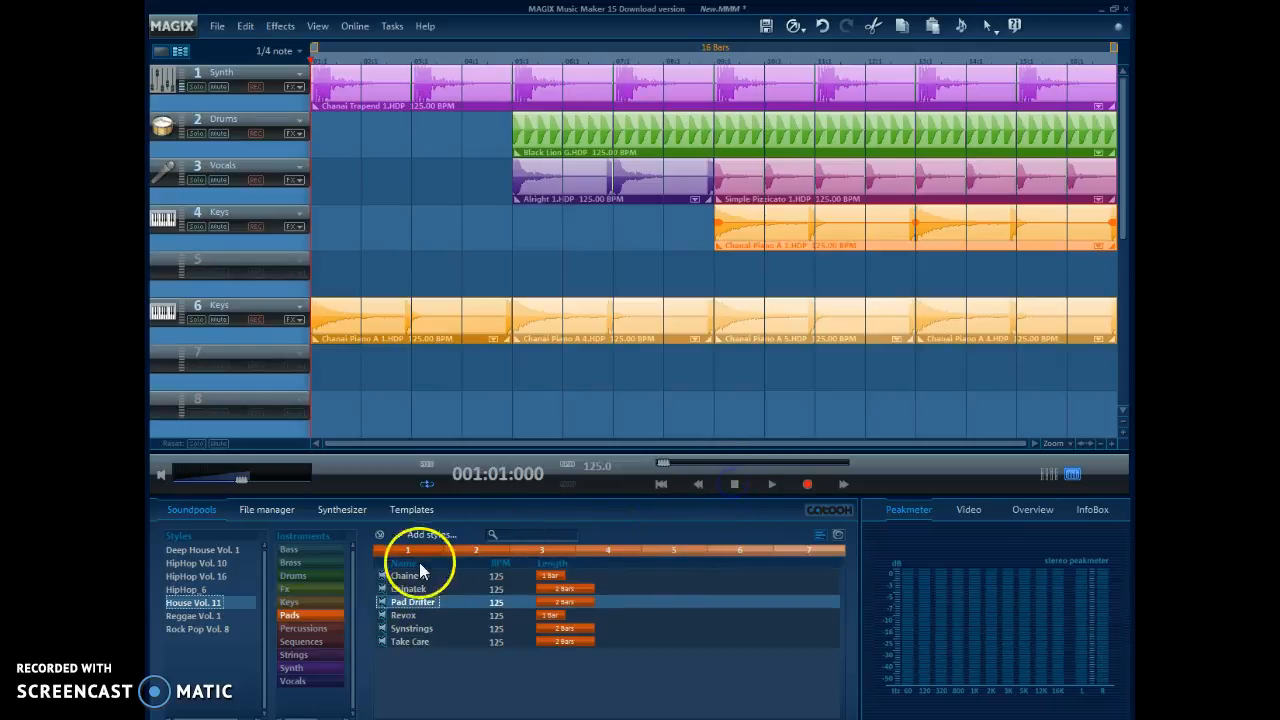
Step: Add Pad Drifter loops in pitches 1 to 5 one after another and move all five to track 7, starting at bar 9
double_click(410, 551)
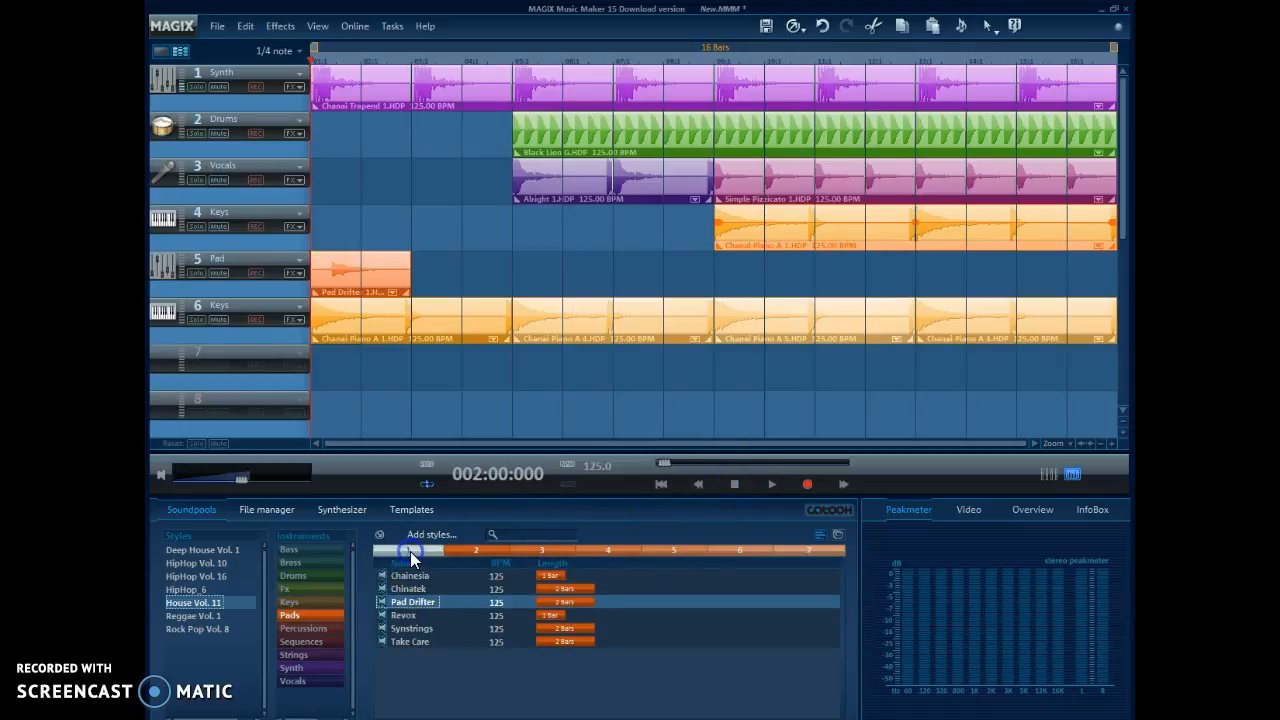
left_click(470, 551)
left_click(534, 550)
left_click(607, 550)
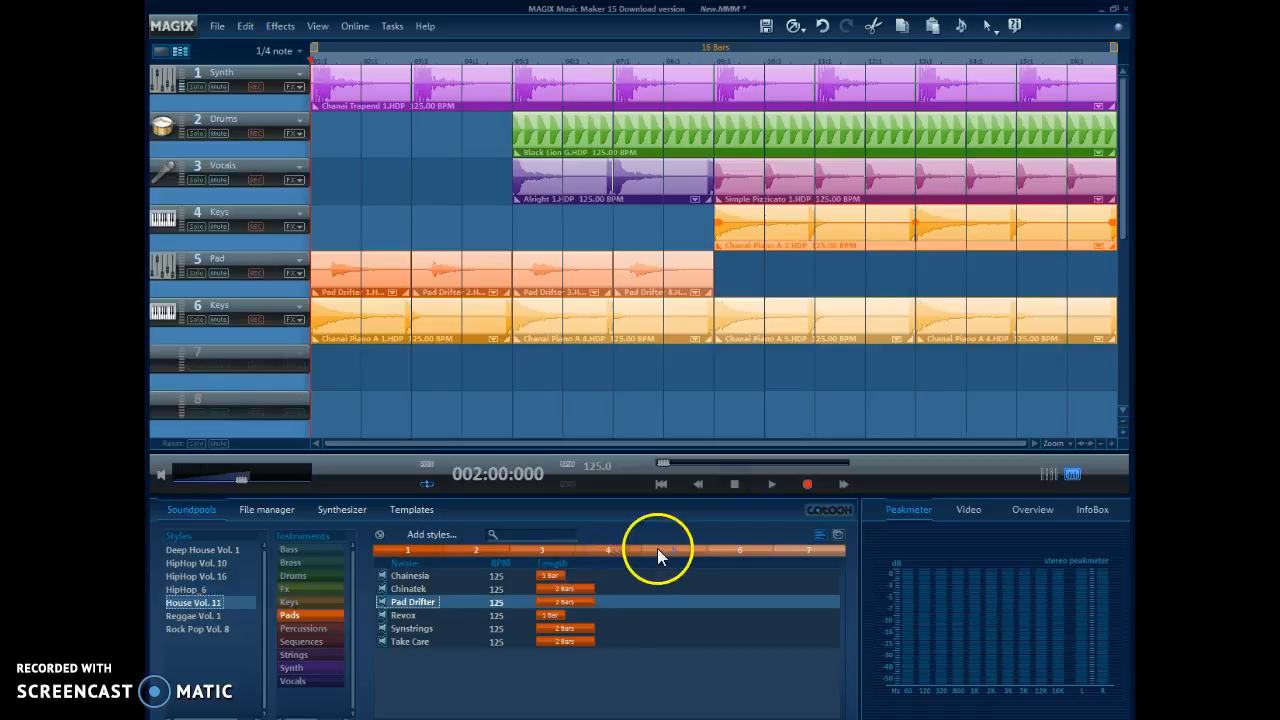
left_click(672, 550)
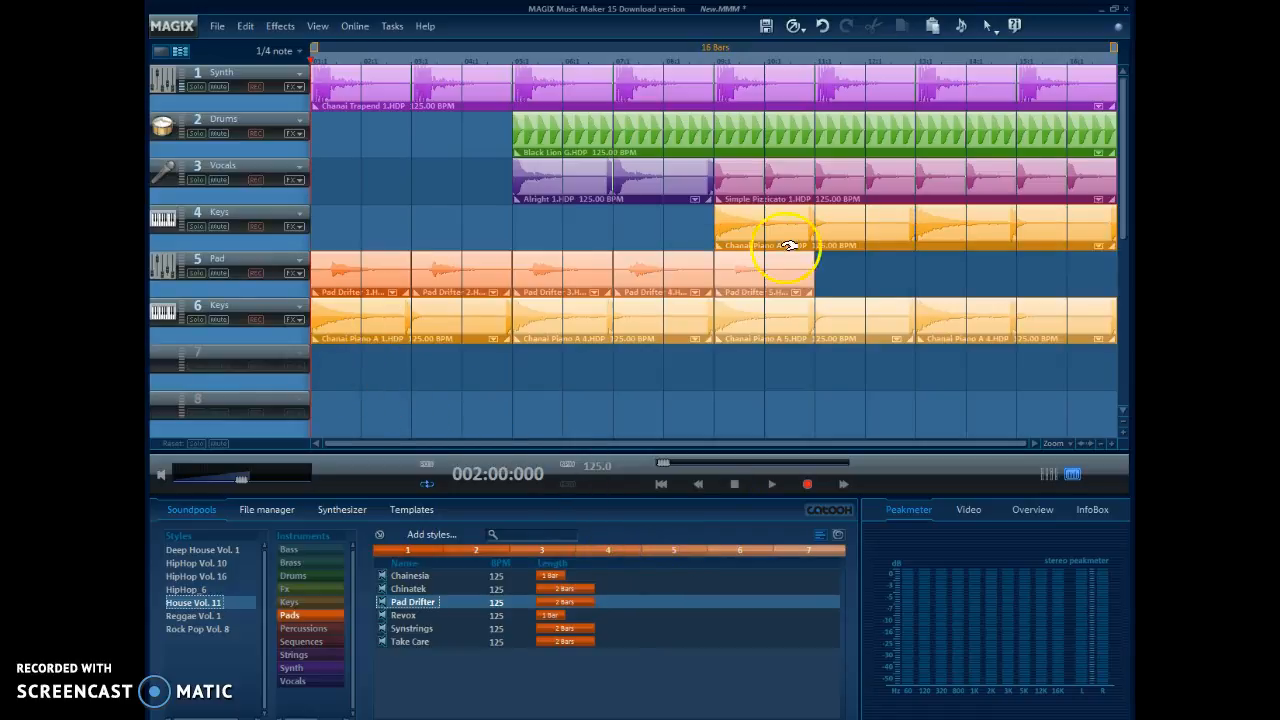
left_click_drag(820, 268, 765, 371)
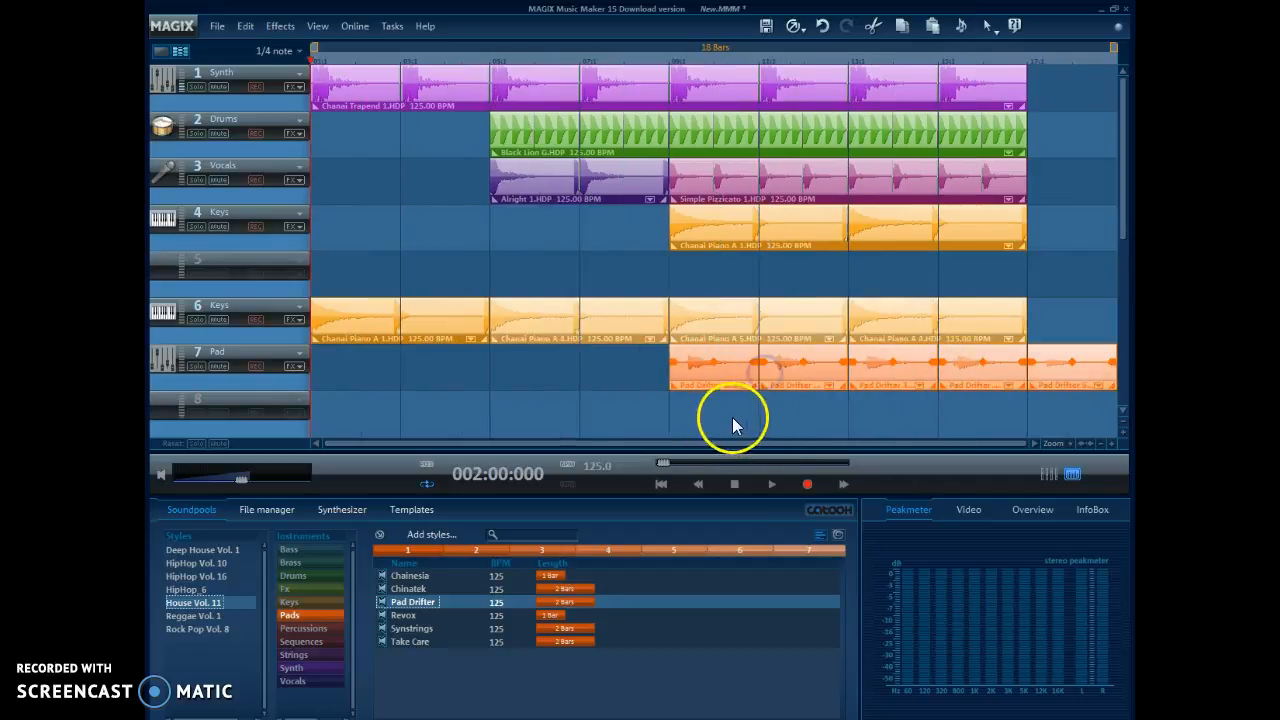
Step: Play the arrangement, jump forward and back through it to hear different sections, and stop playback
left_click(773, 484)
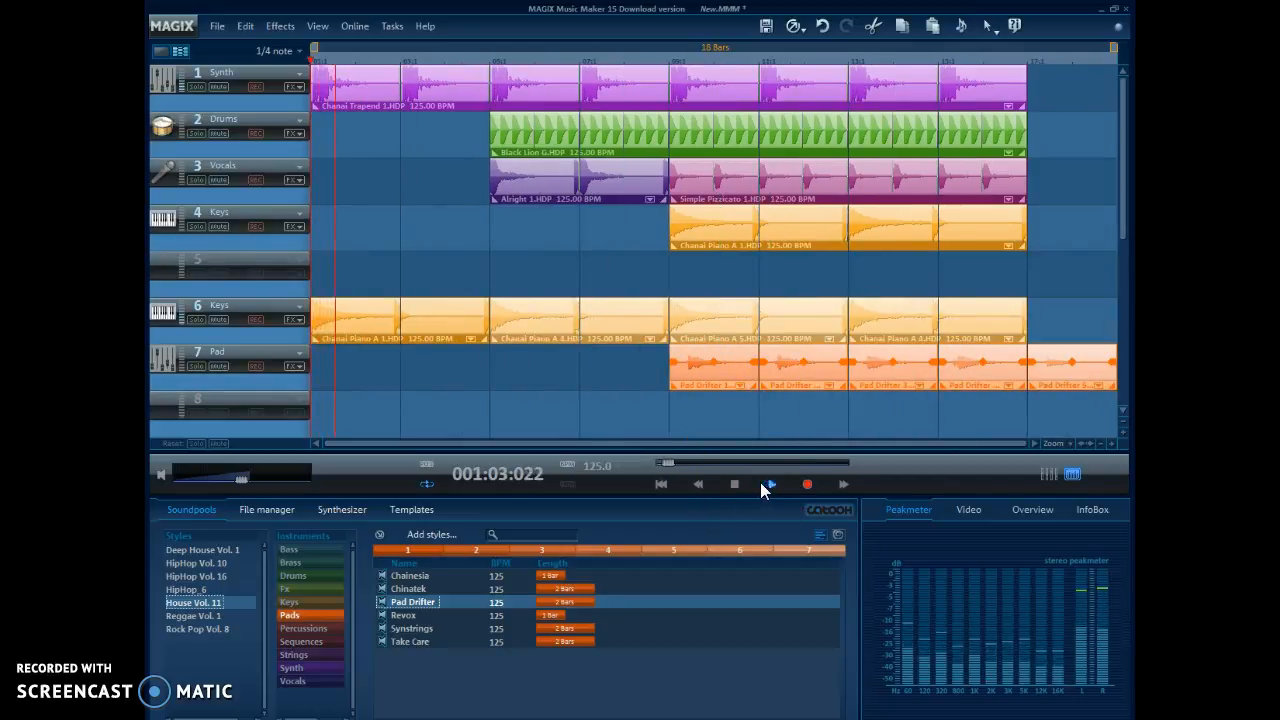
left_click(737, 484)
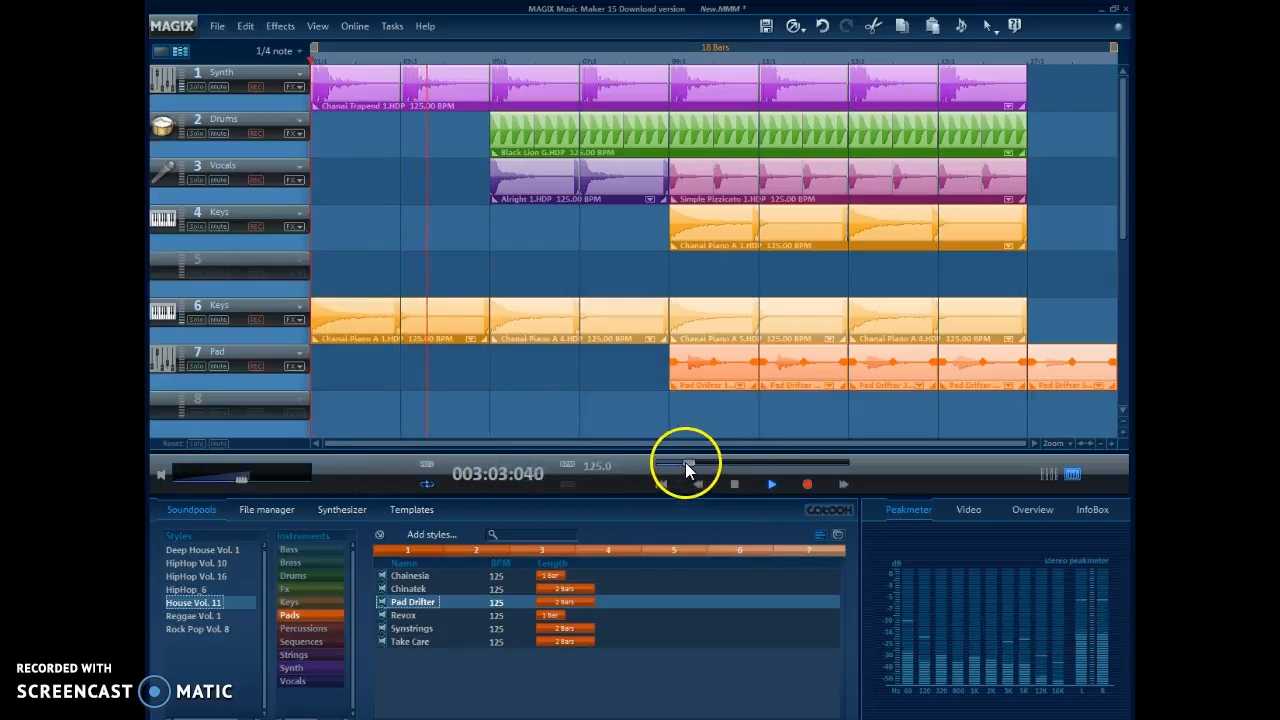
left_click_drag(697, 466, 733, 464)
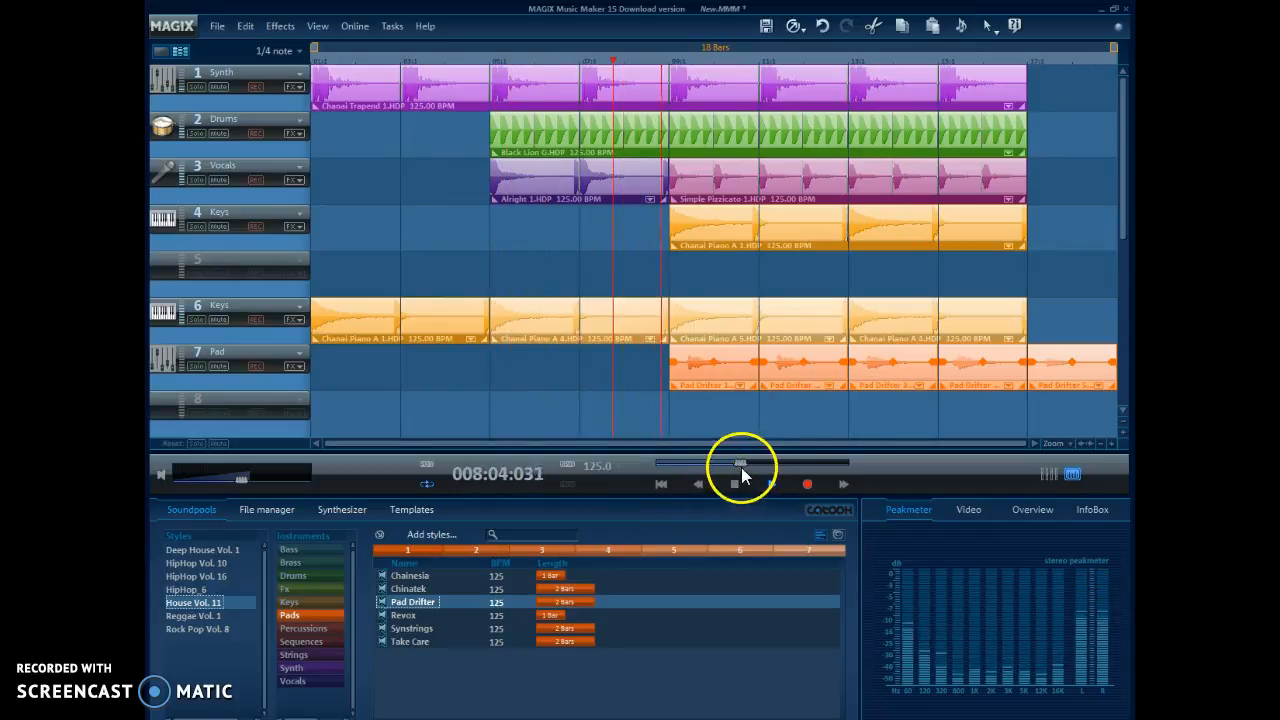
left_click_drag(744, 462, 705, 461)
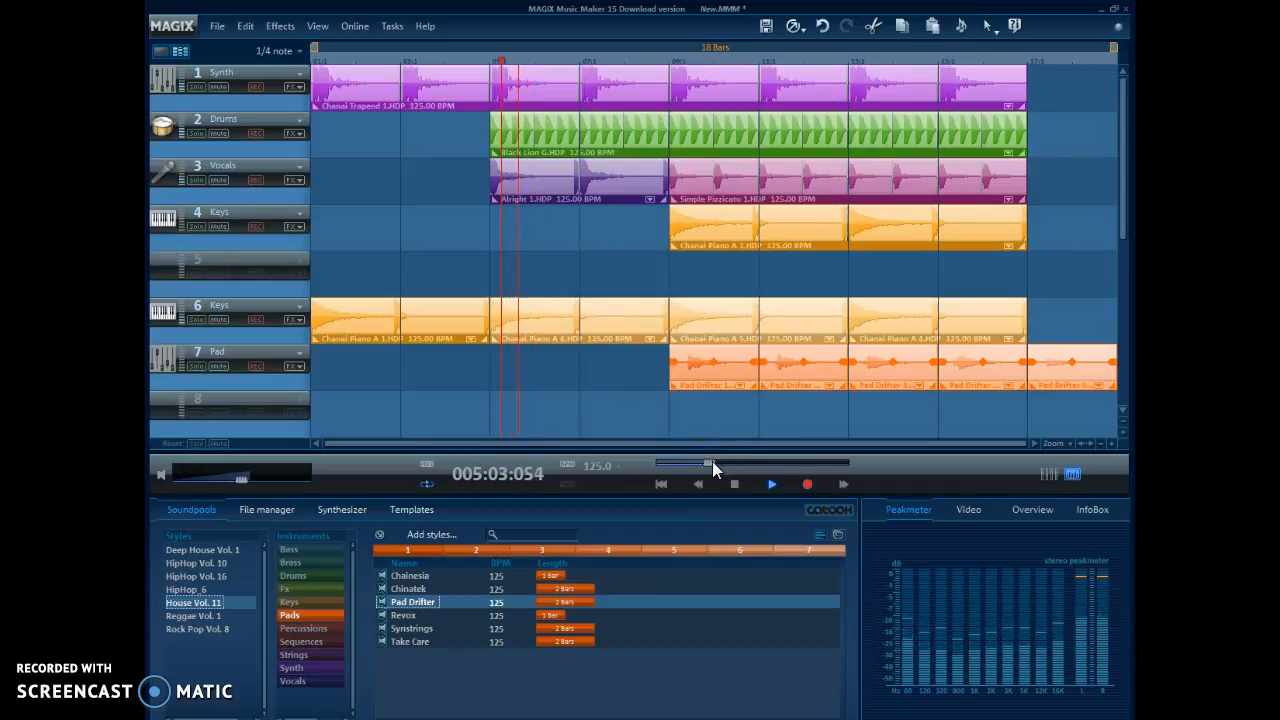
left_click(735, 484)
key("space")
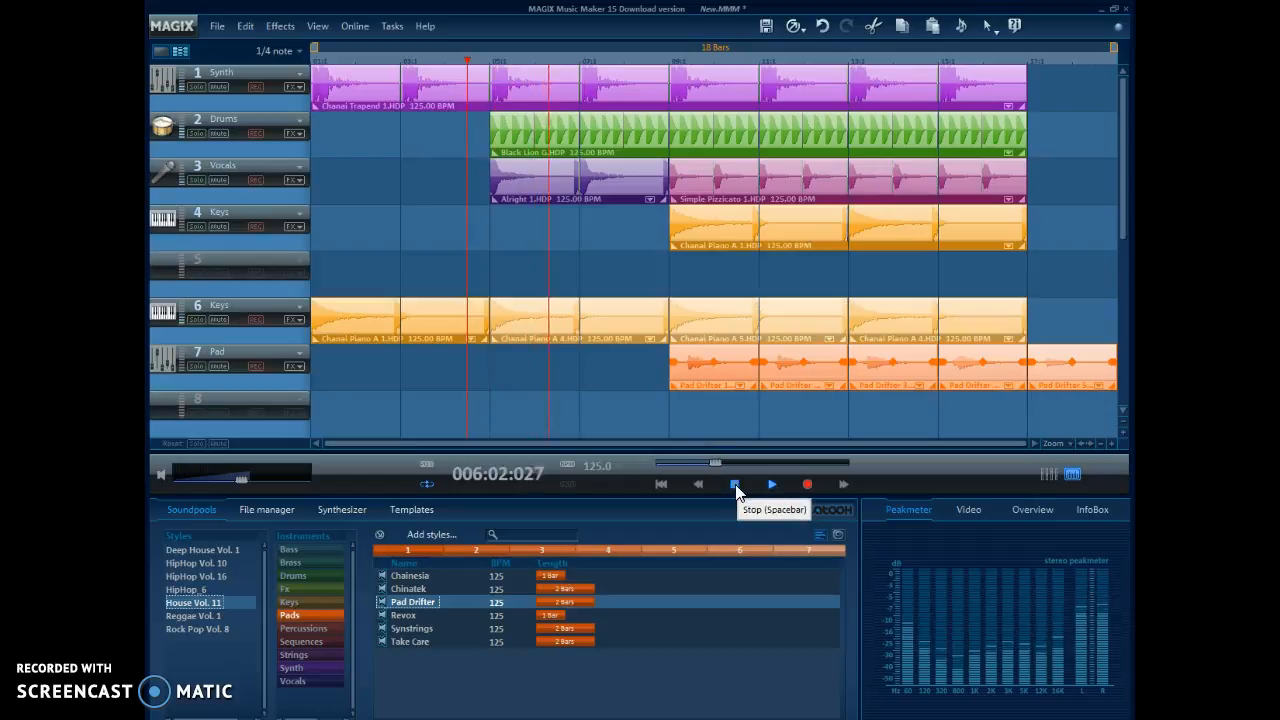
left_click(735, 485)
Step: Set the playback start to bar 9 and shorten the loop range to 2 bars, from bar 9 to bar 11
left_click(672, 60)
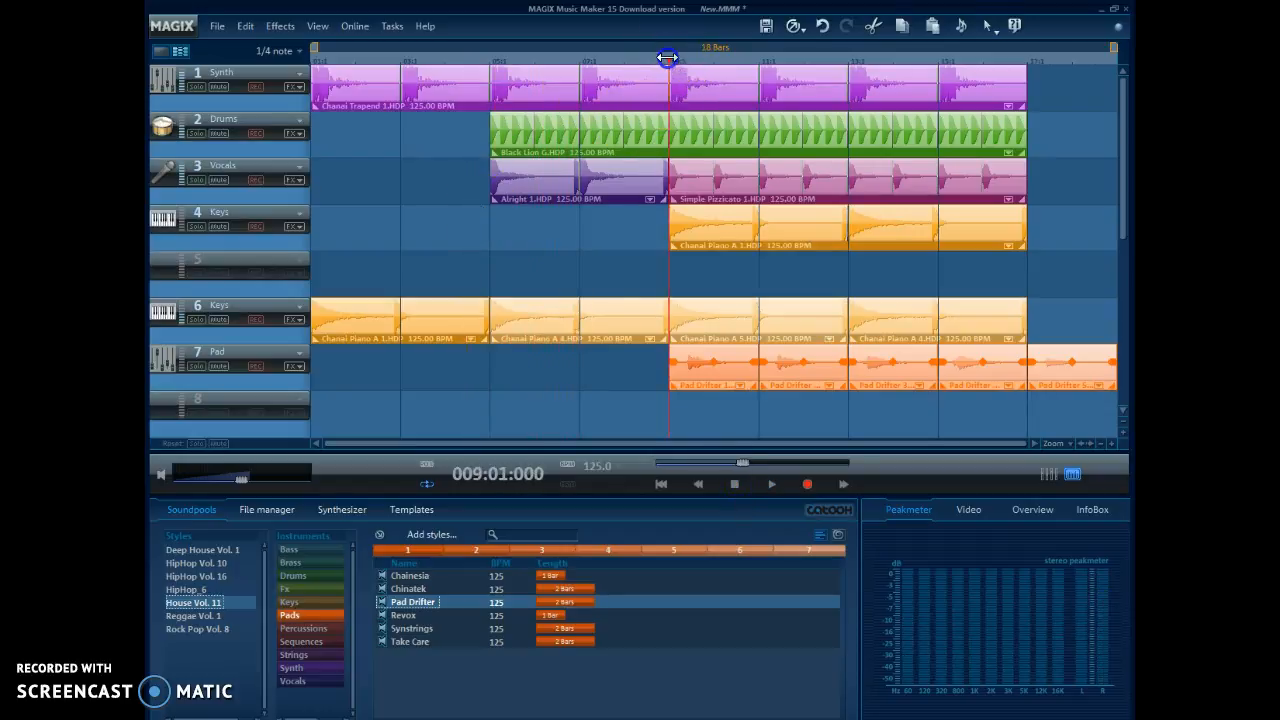
right_click(757, 63)
right_click(738, 57)
left_click(721, 56)
left_click(672, 60)
left_click_drag(1110, 48, 763, 58)
left_click_drag(315, 48, 671, 48)
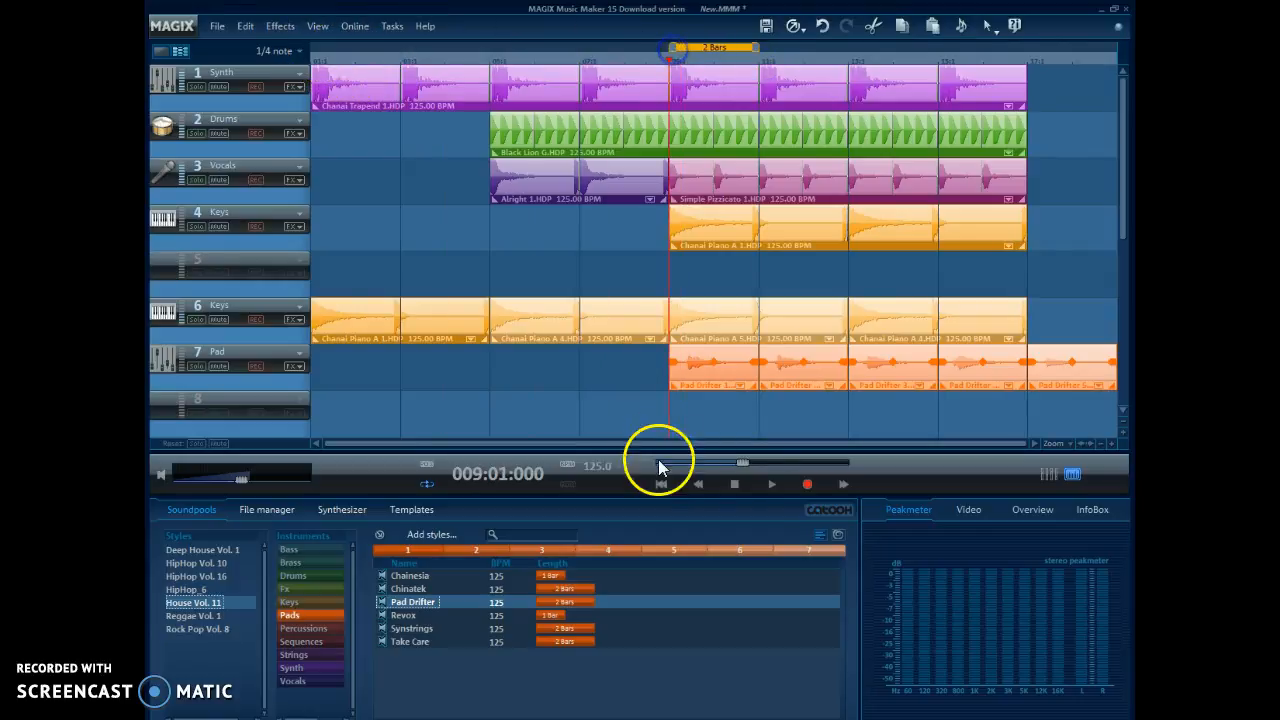
Step: Play the looped section, narrow the loop range to 0:3 bars starting around the middle of bar 10, and stop playback
left_click(773, 484)
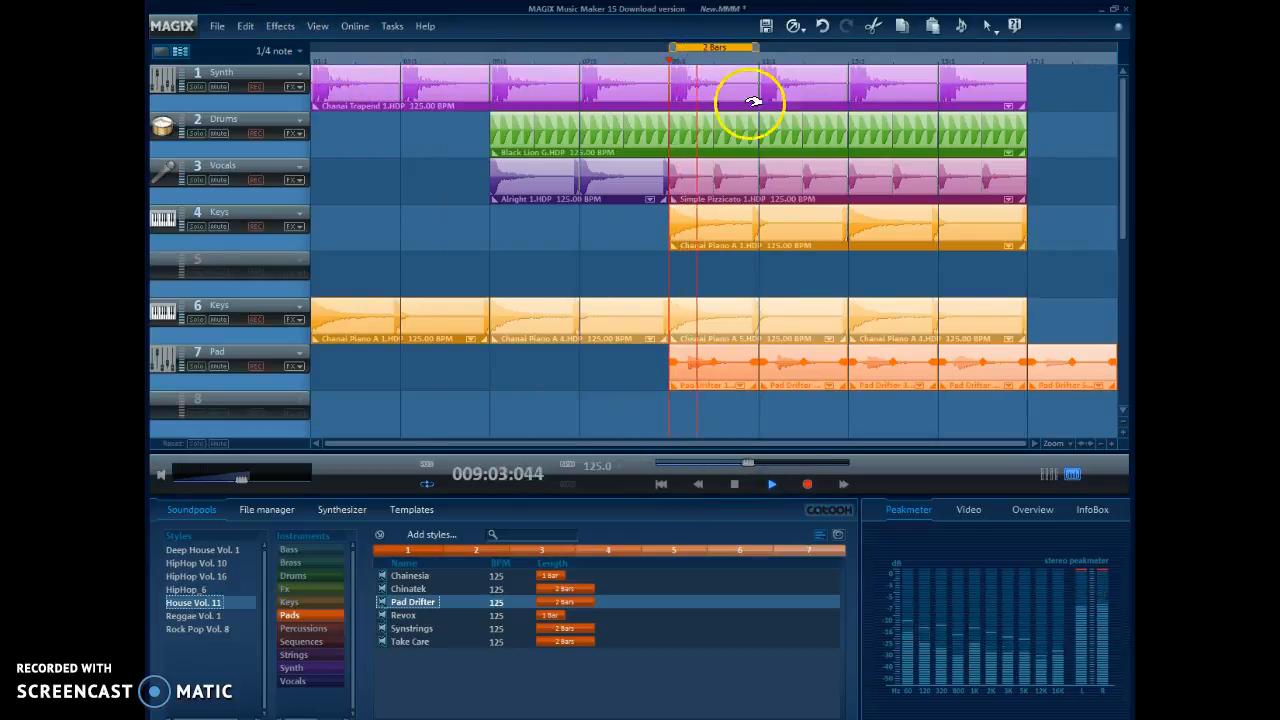
left_click_drag(758, 45, 712, 47)
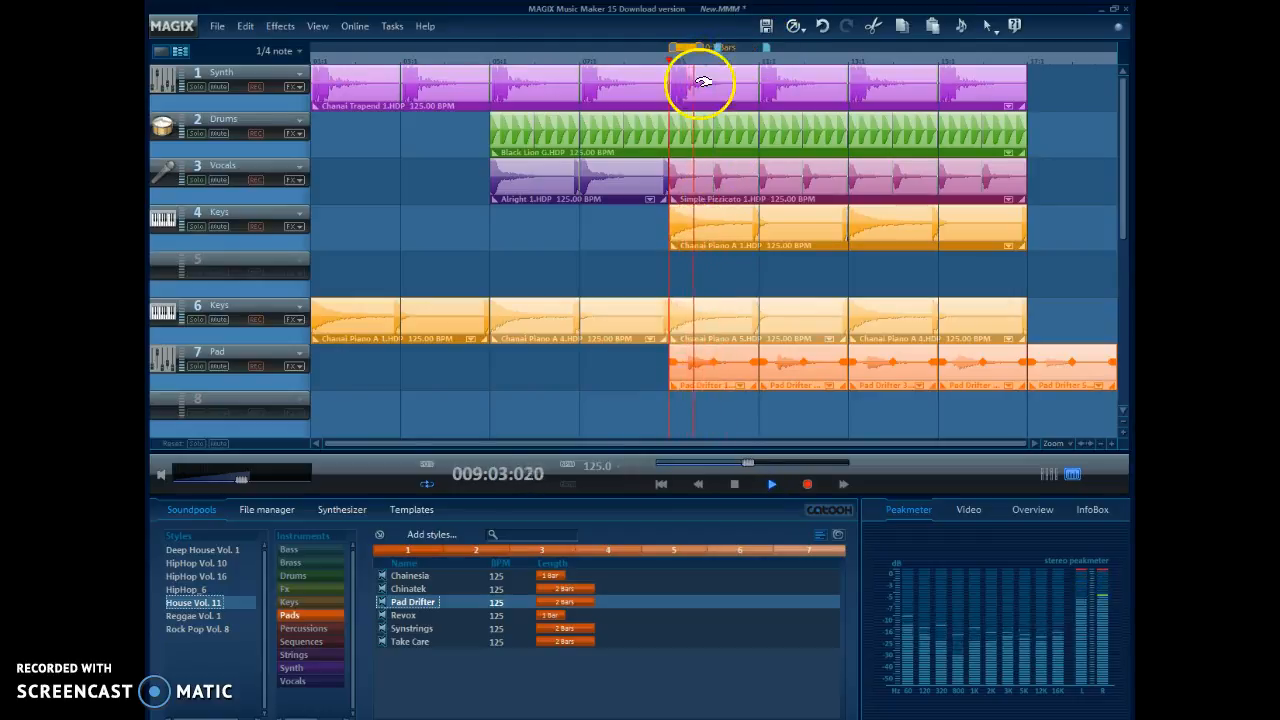
left_click(697, 49)
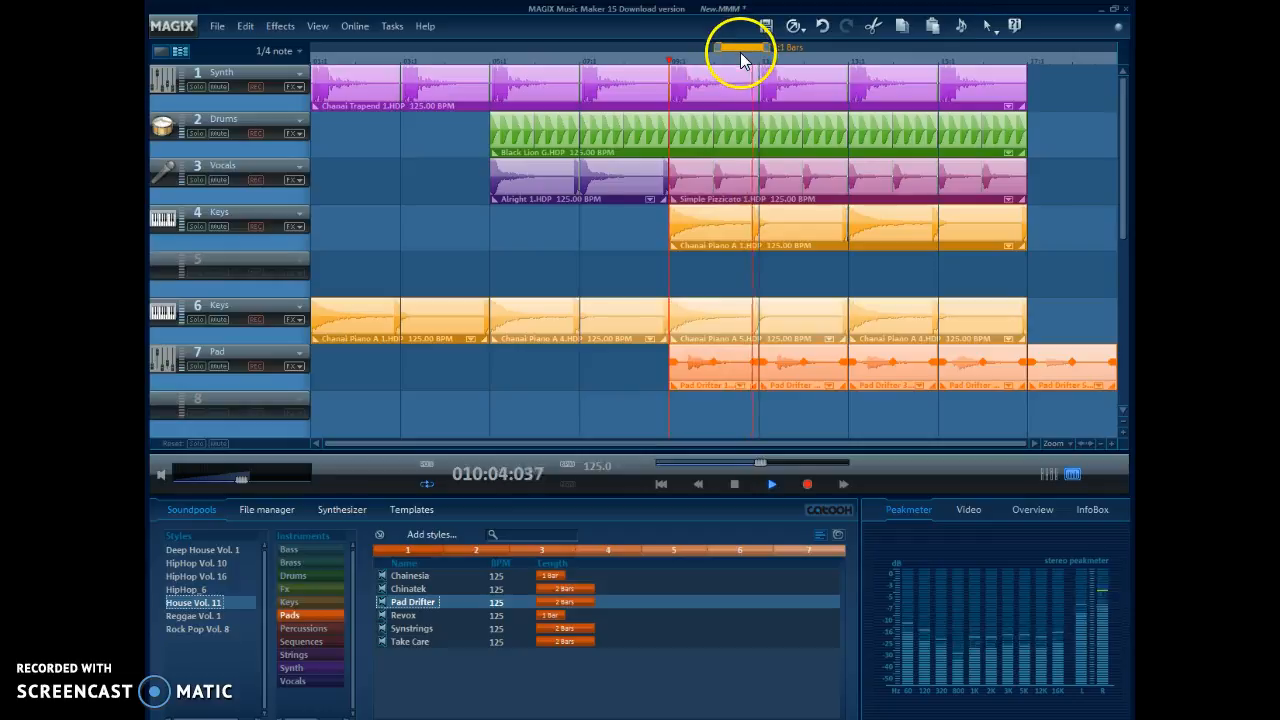
left_click_drag(720, 47, 735, 47)
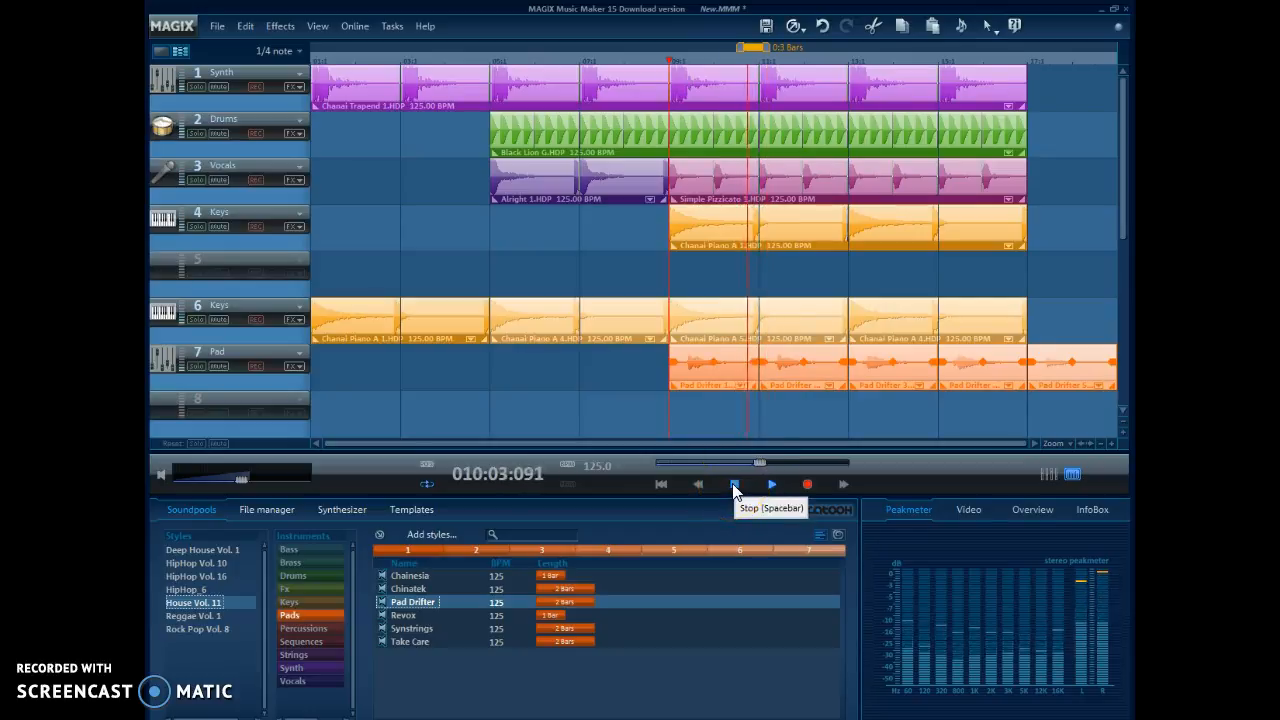
left_click(735, 486)
Step: Switch to the Scrubbing mouse mode and scrub through the piano loop on track 4 from bar 10 to about bar 13
left_click(990, 30)
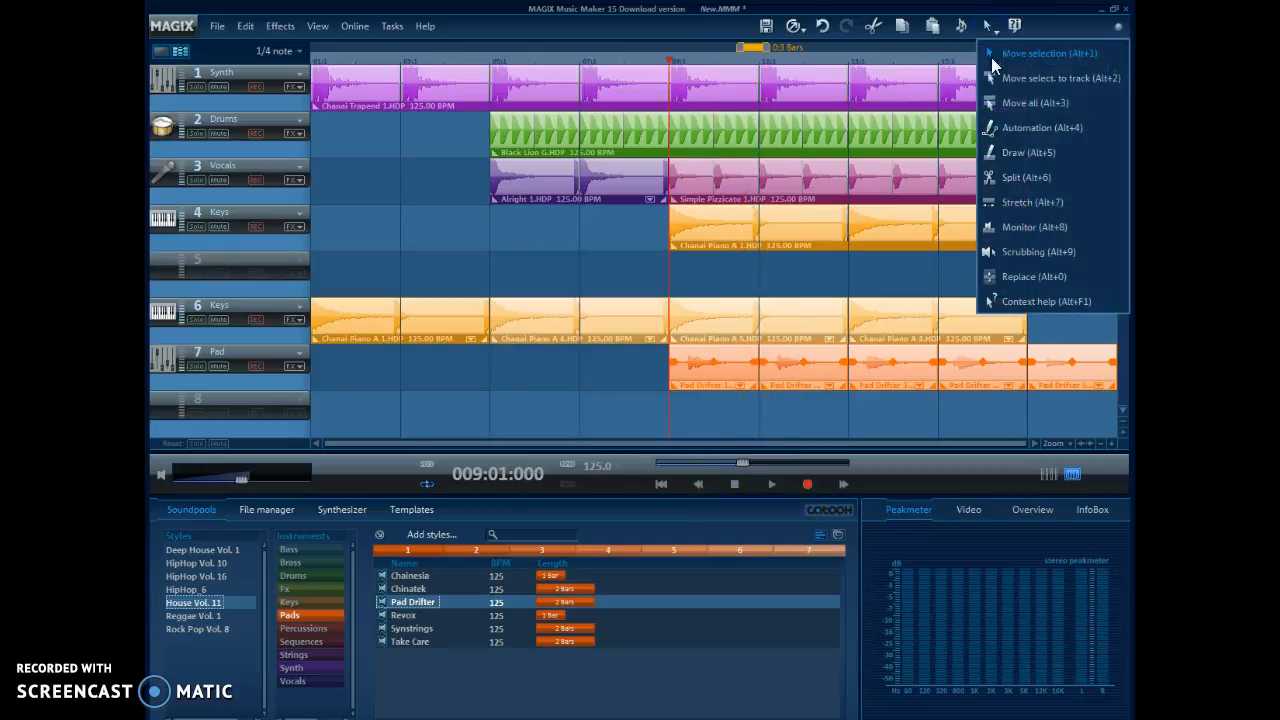
left_click(1008, 250)
left_click_drag(726, 224, 768, 238)
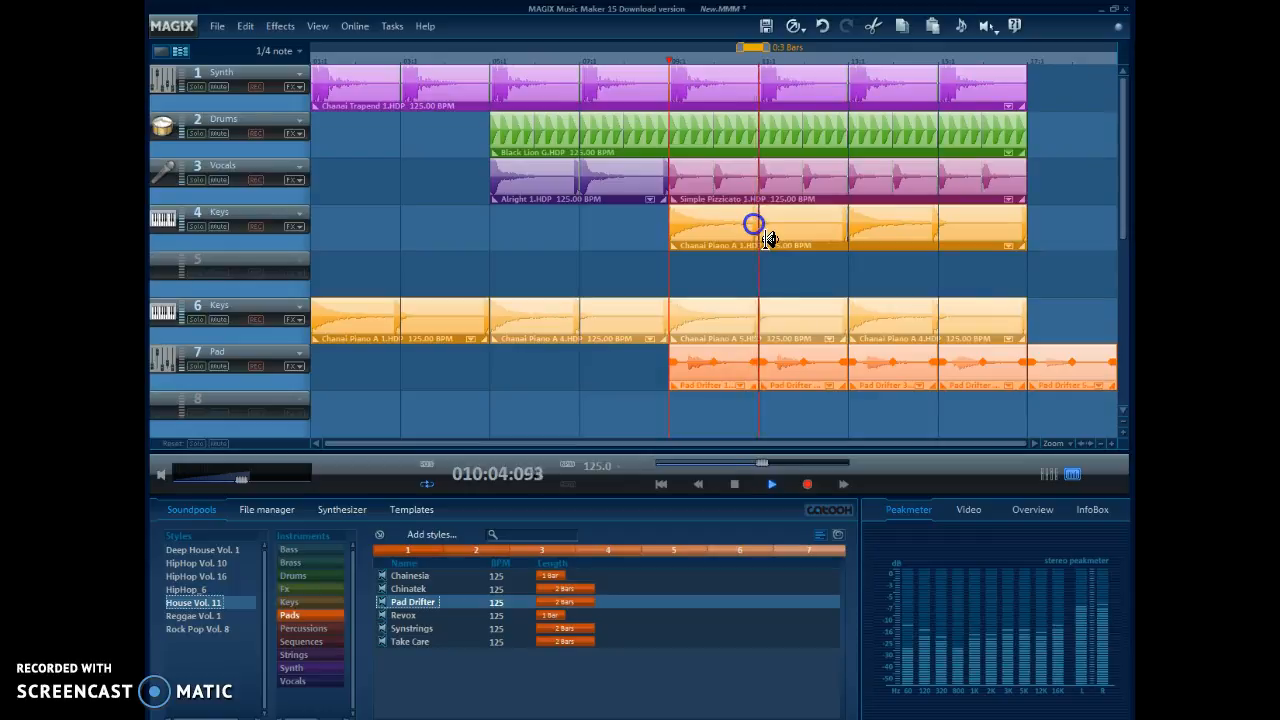
mouse_move(754, 224)
left_mouse_down()
mouse_move(871, 217)
mouse_move(480, 214)
mouse_move(864, 221)
left_mouse_up()
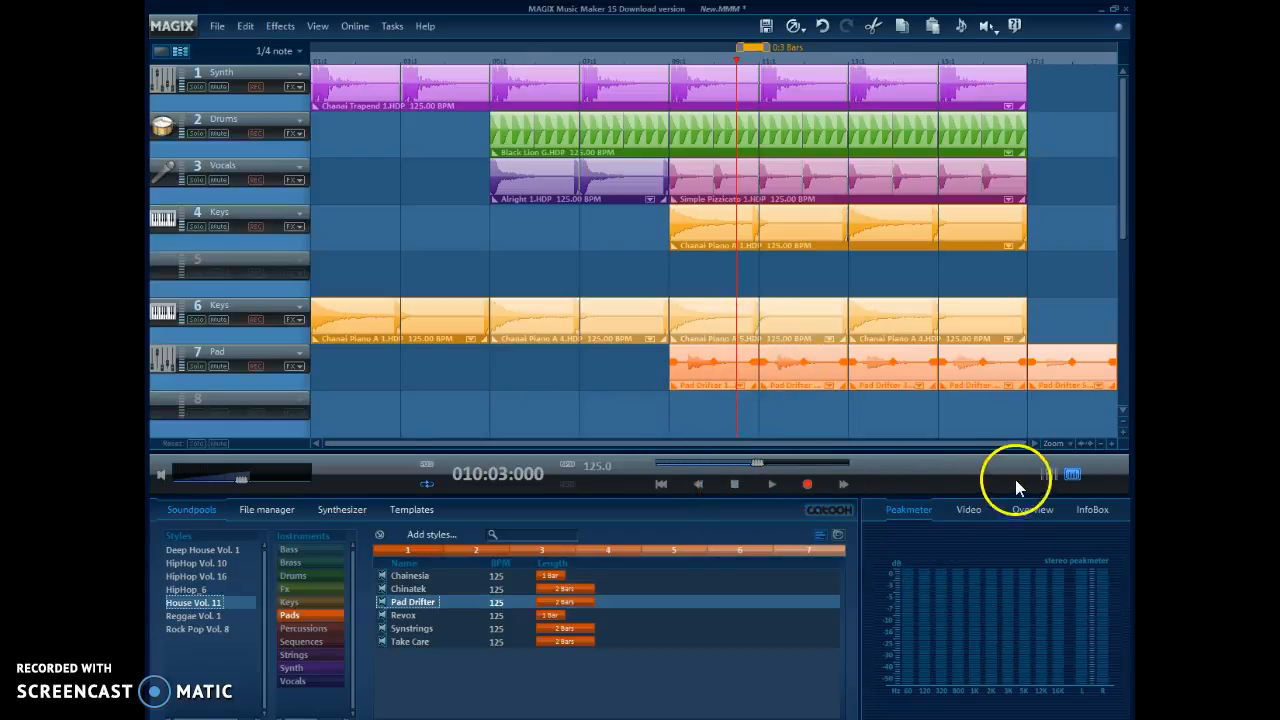
Step: Zoom the timeline to show the arrangement through its last loop and extend the loop range to 18 bars
left_click(1101, 443)
left_click(1112, 443)
mouse_move(691, 443)
left_mouse_down()
mouse_move(657, 443)
mouse_move(703, 443)
left_mouse_up()
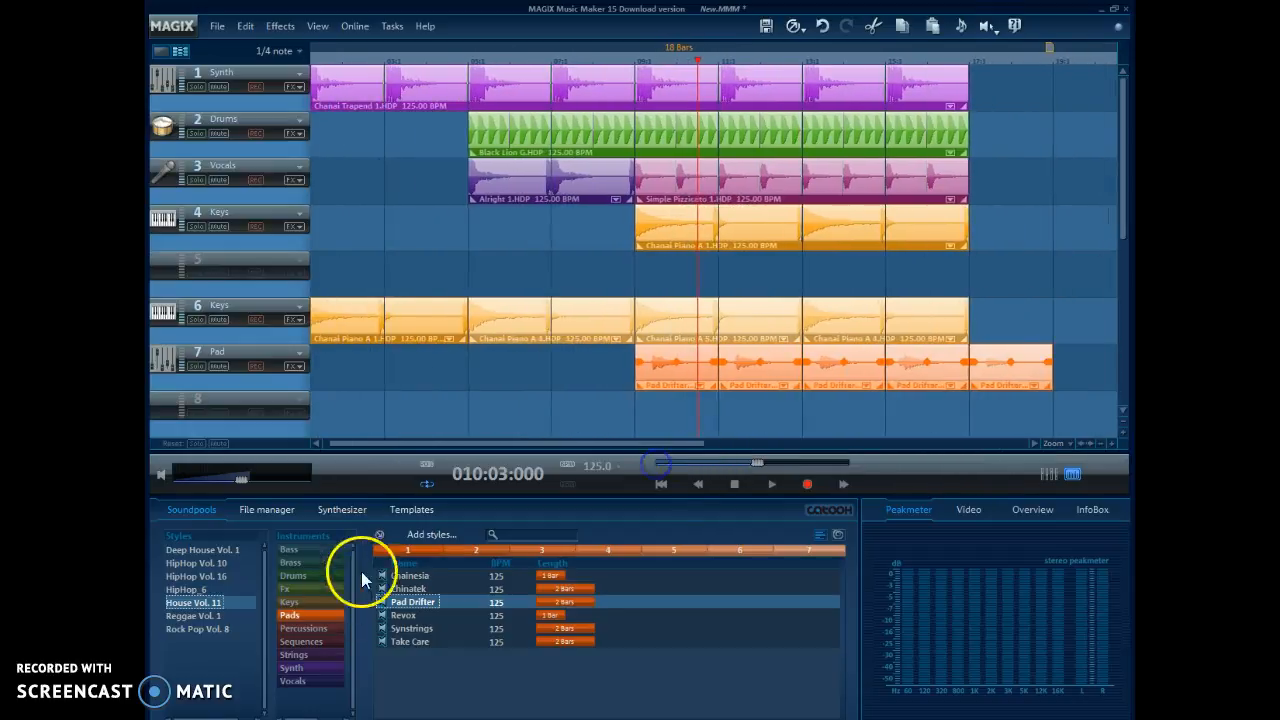
left_click(396, 554)
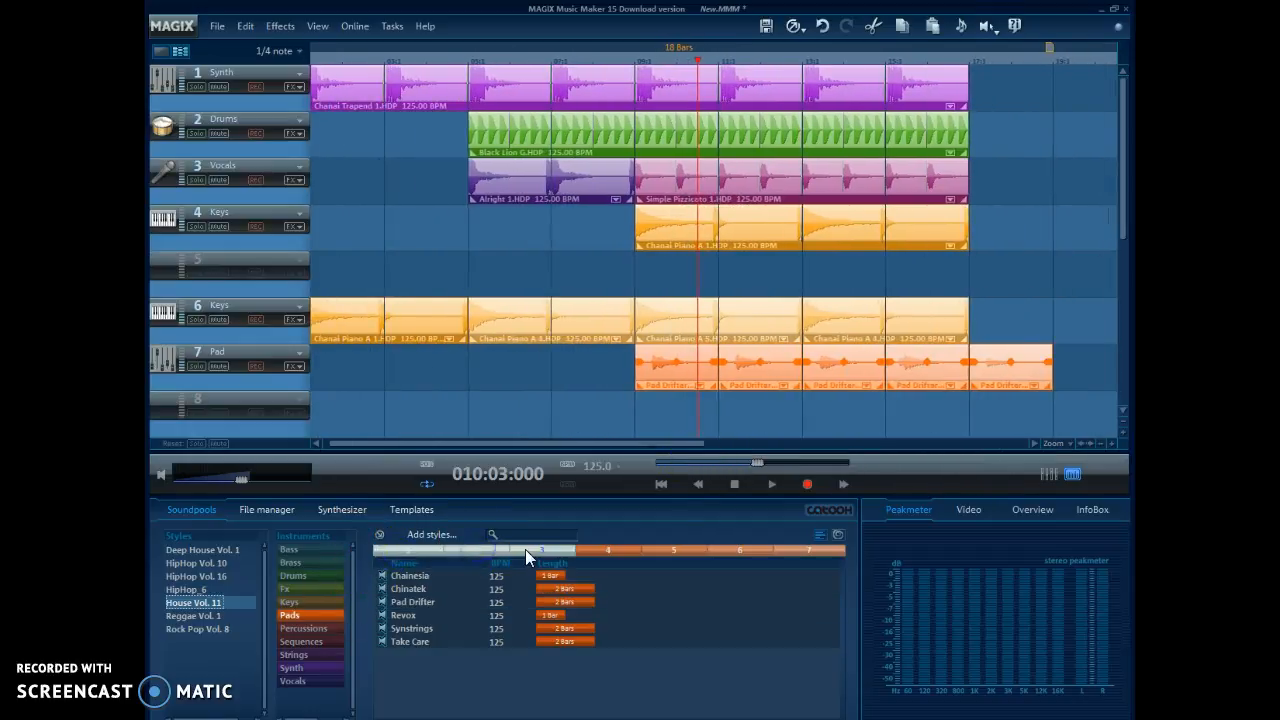
Step: Switch to the Split mouse mode and cut the Chanai Trapend loop on track 1 near the middle of bar 2
left_click(986, 26)
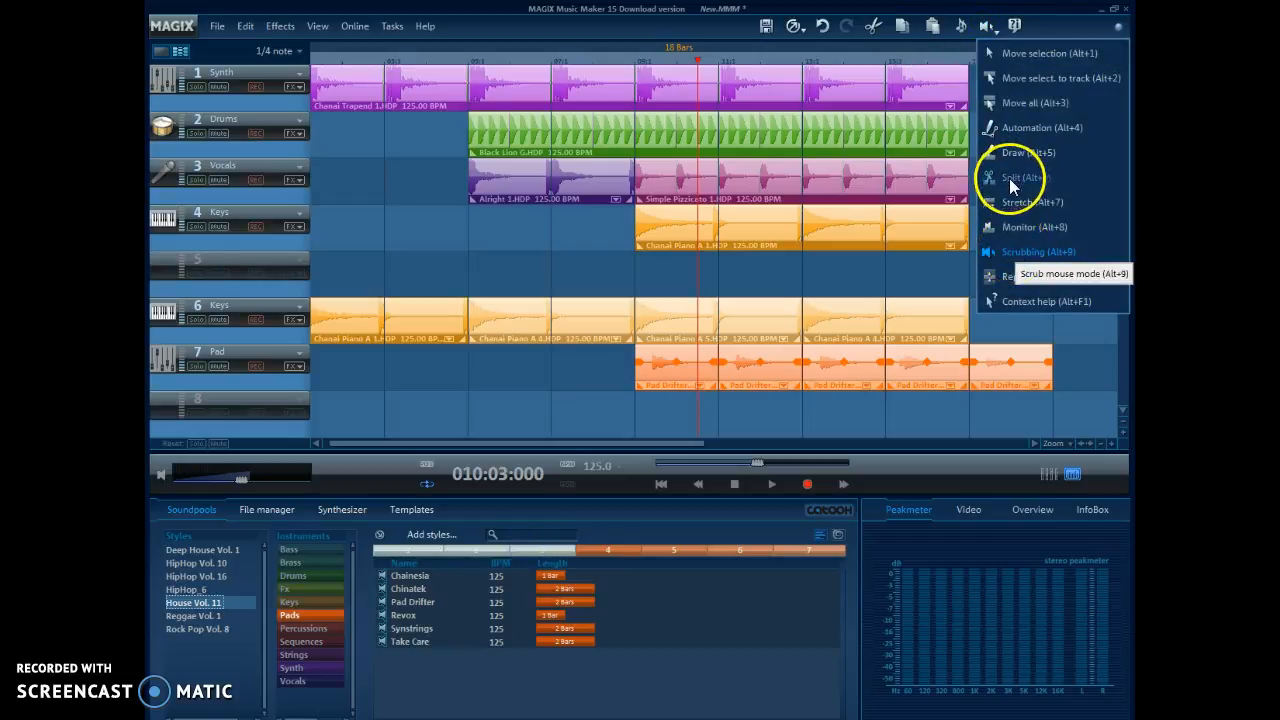
left_click(1010, 178)
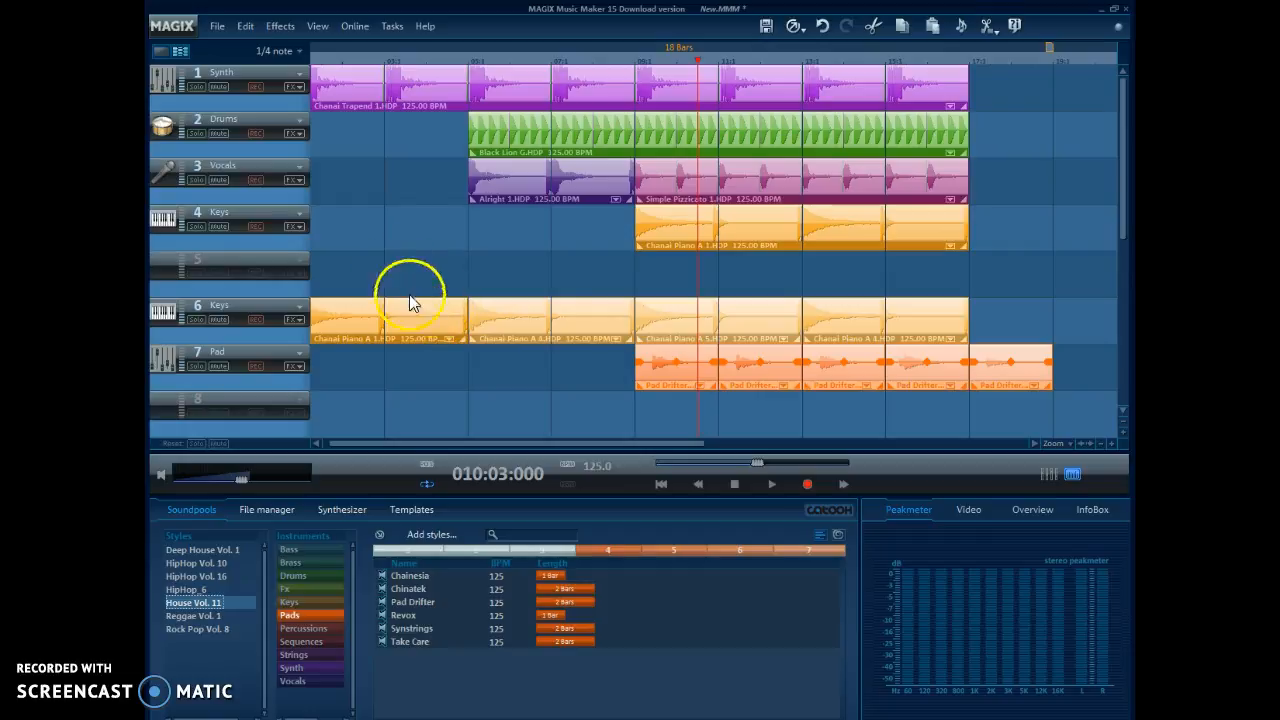
left_click(370, 88)
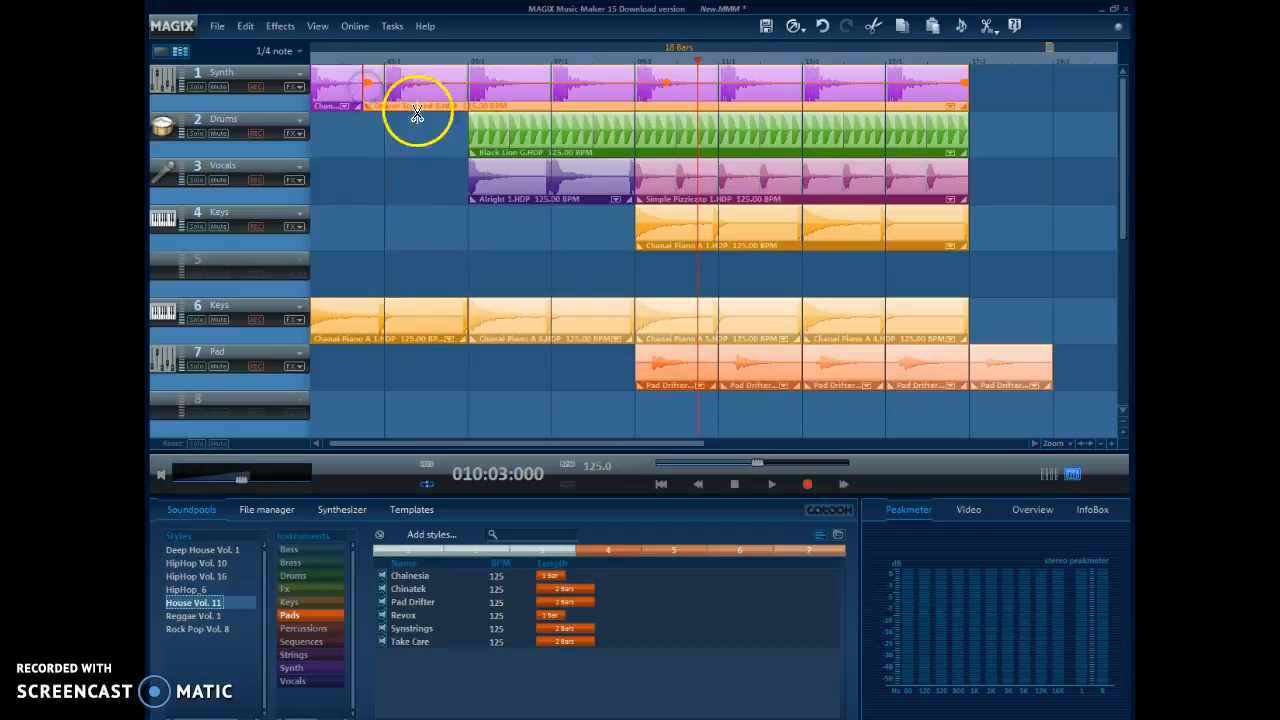
Step: Switch to the Move selection mouse mode and move the first piece of the split synth loop to track 2, starting around mid bar 2
left_click(988, 28)
left_click(1005, 52)
left_click_drag(337, 97, 400, 128)
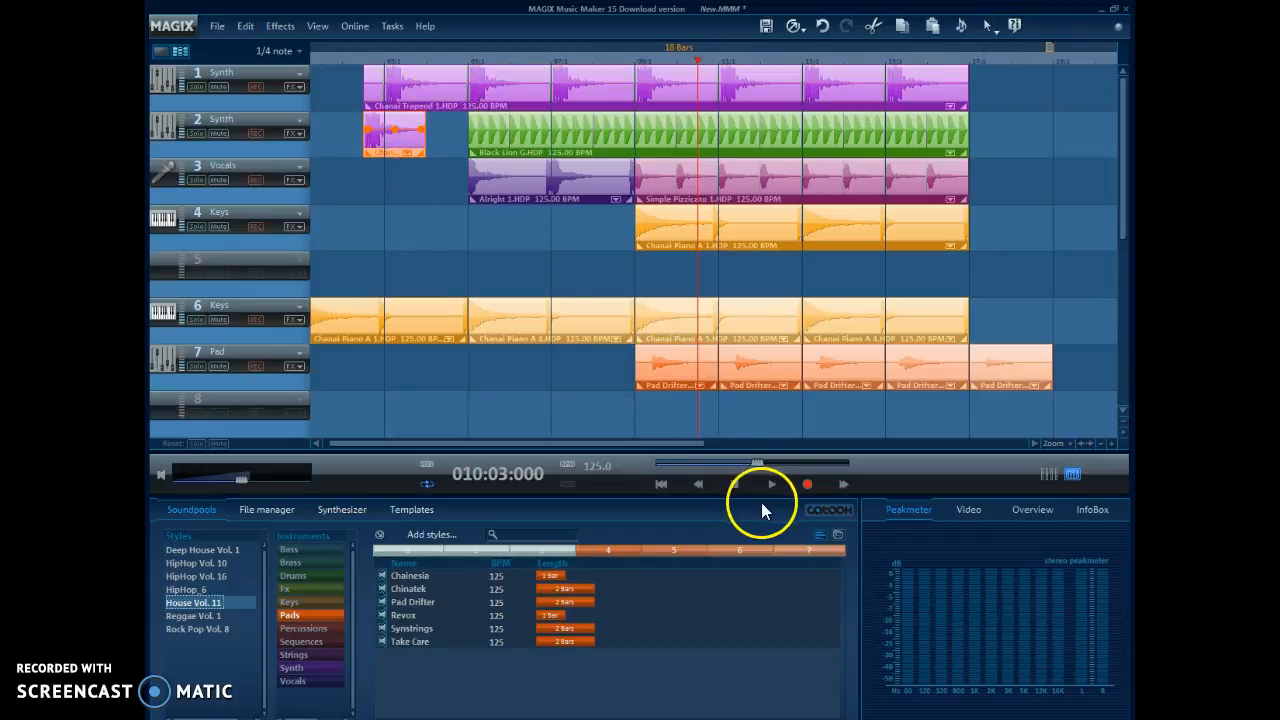